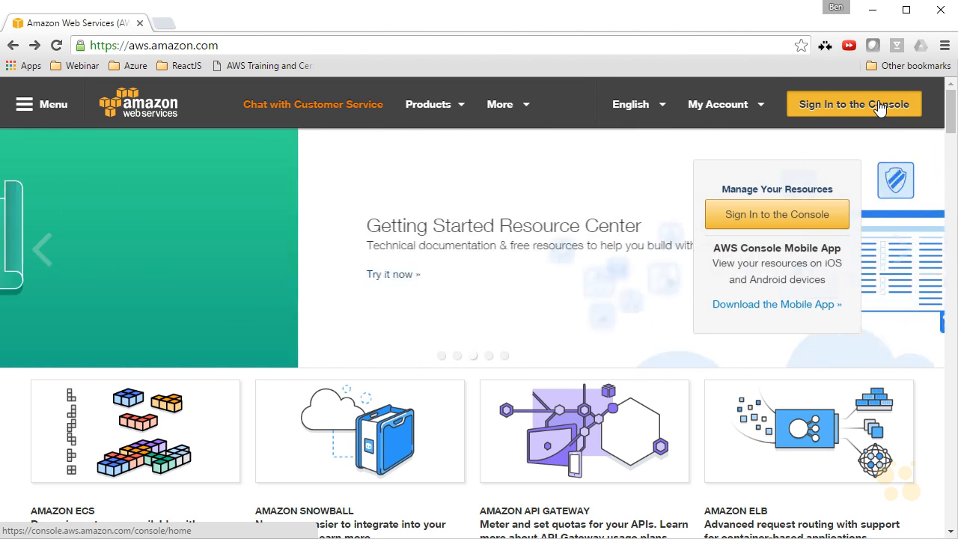
Sign in to the AWS console, open the S3 service and start creating a bucket.
click(880, 109)
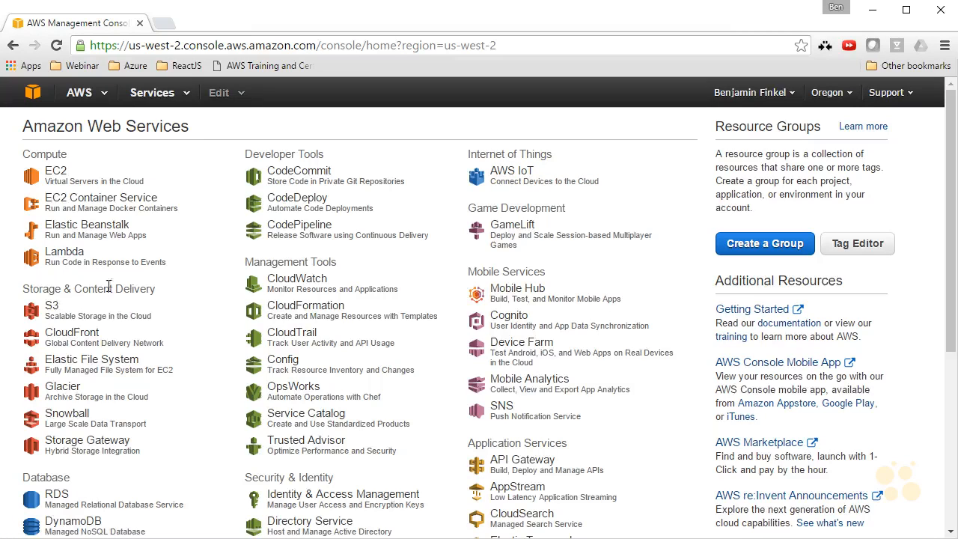
click(53, 311)
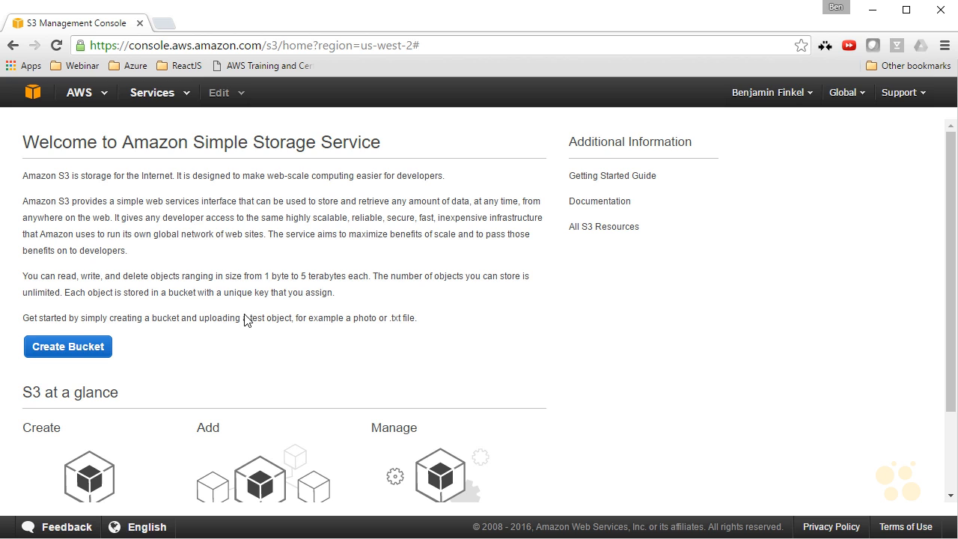
click(70, 346)
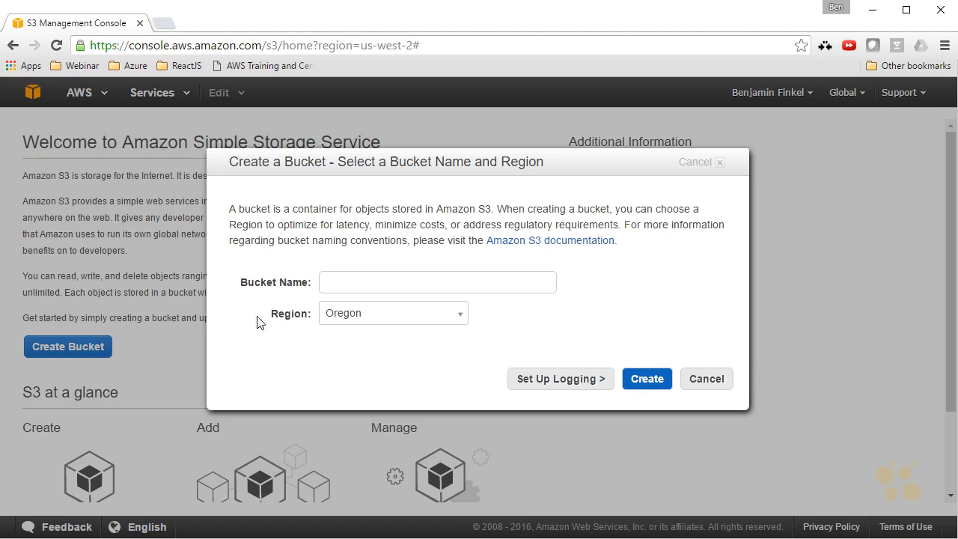
Try to create a bucket named amazon in the Oregon region.
click(385, 283)
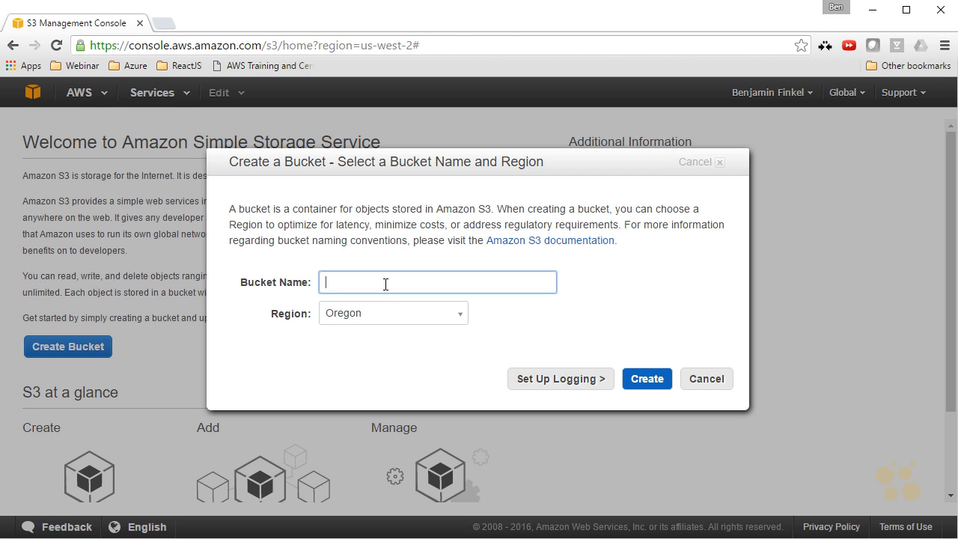
text(amazon)
key(Tab)
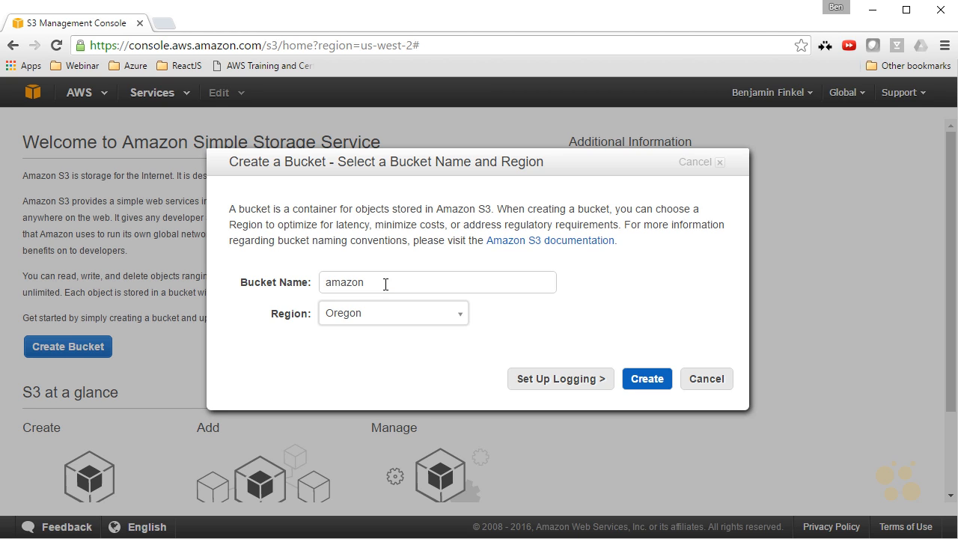
click(463, 318)
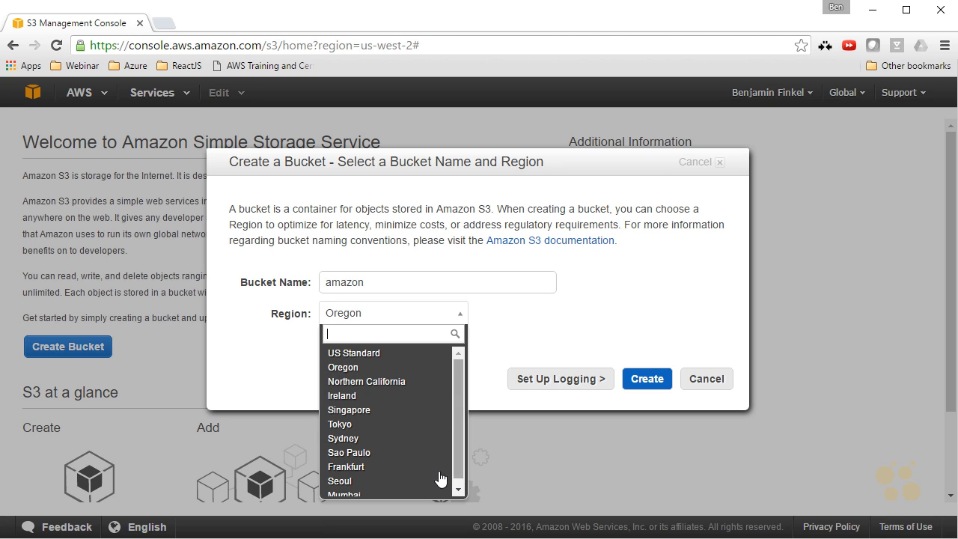
scroll(462, 464, down, 1)
scroll(449, 427, up, 1)
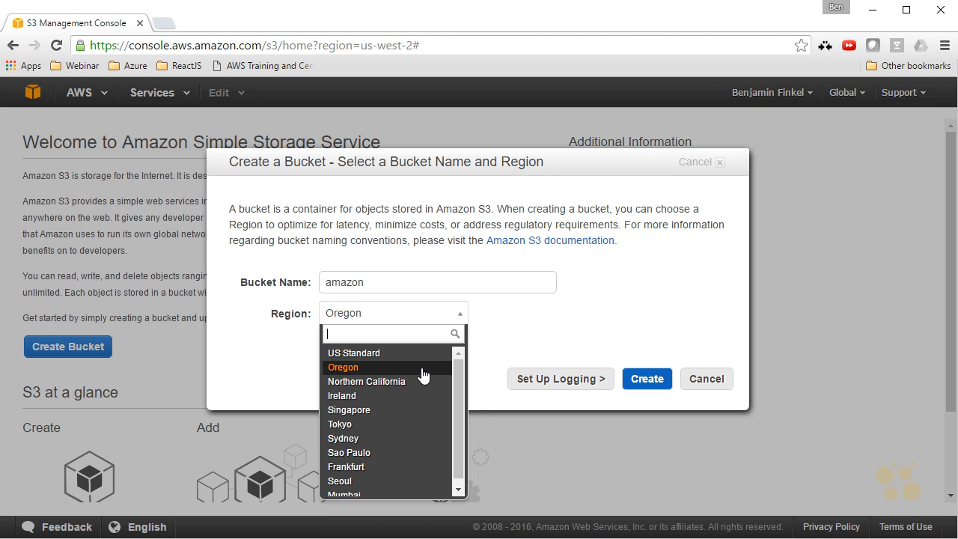
click(427, 368)
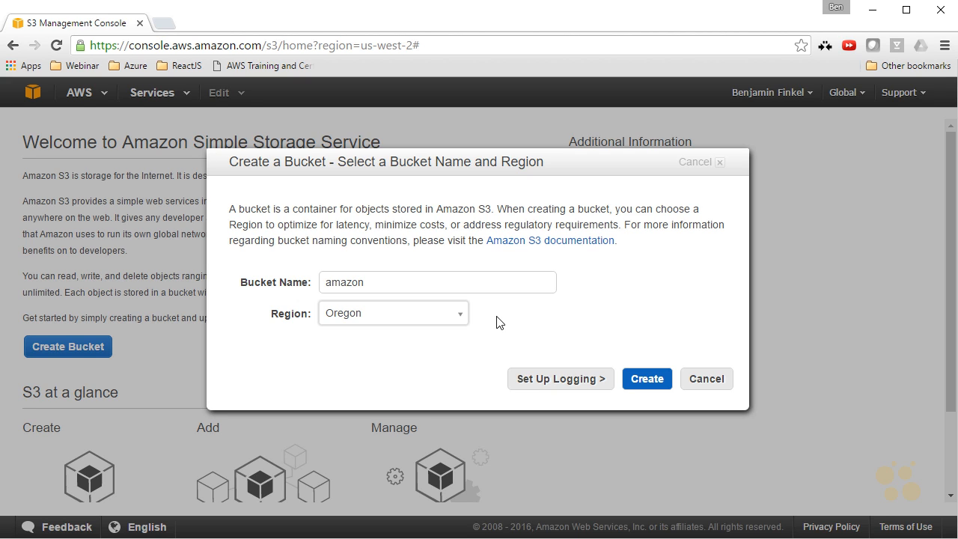
click(641, 382)
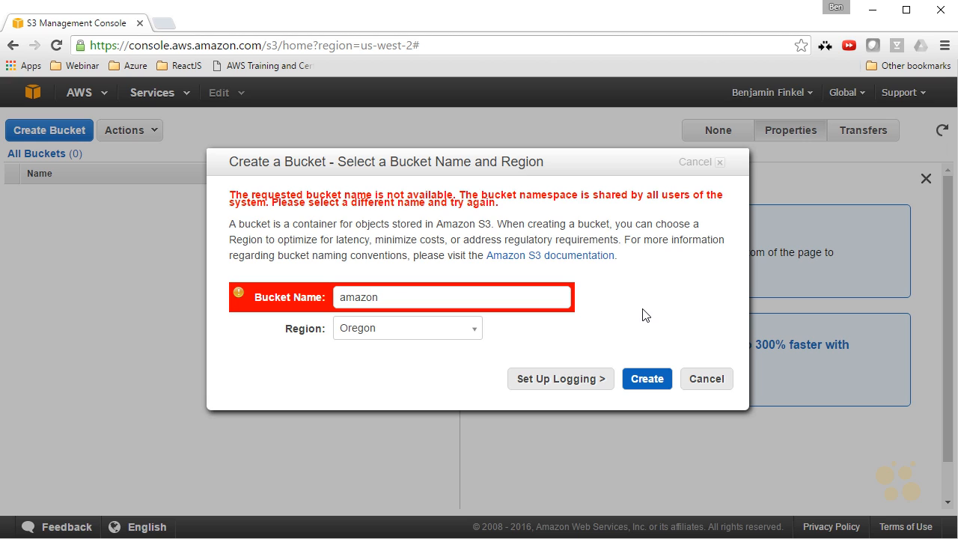
Change the bucket name to cbttechessentials and create the bucket.
drag(440, 293, 284, 300)
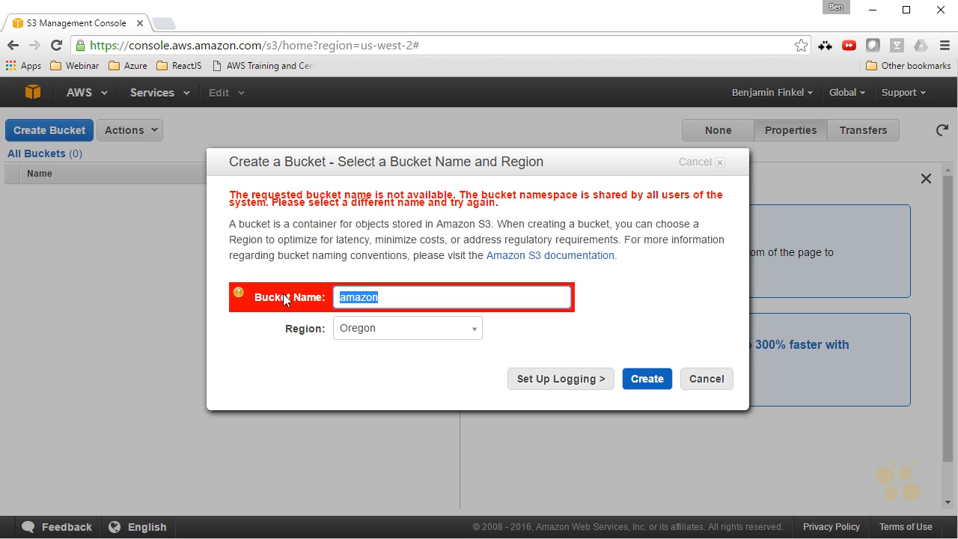
text(cbttechessentials)
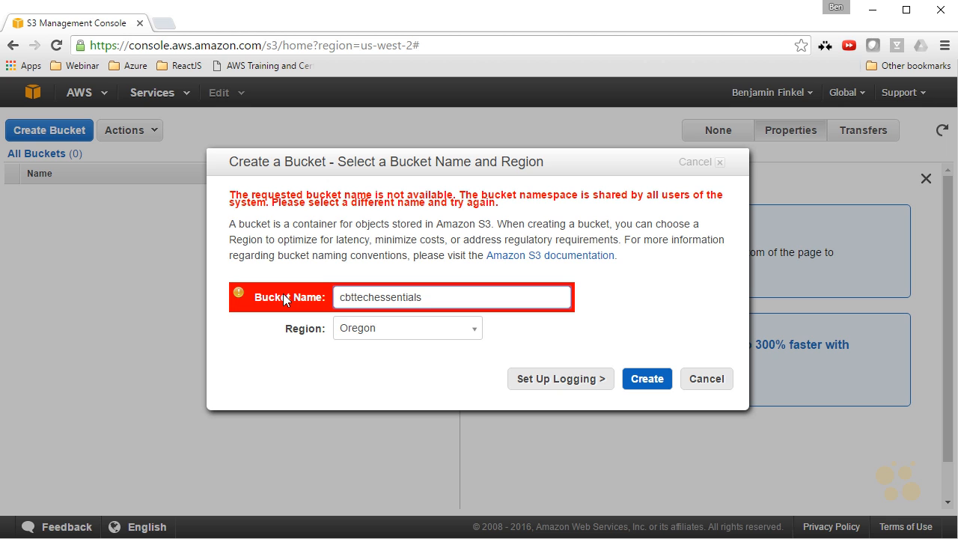
click(636, 378)
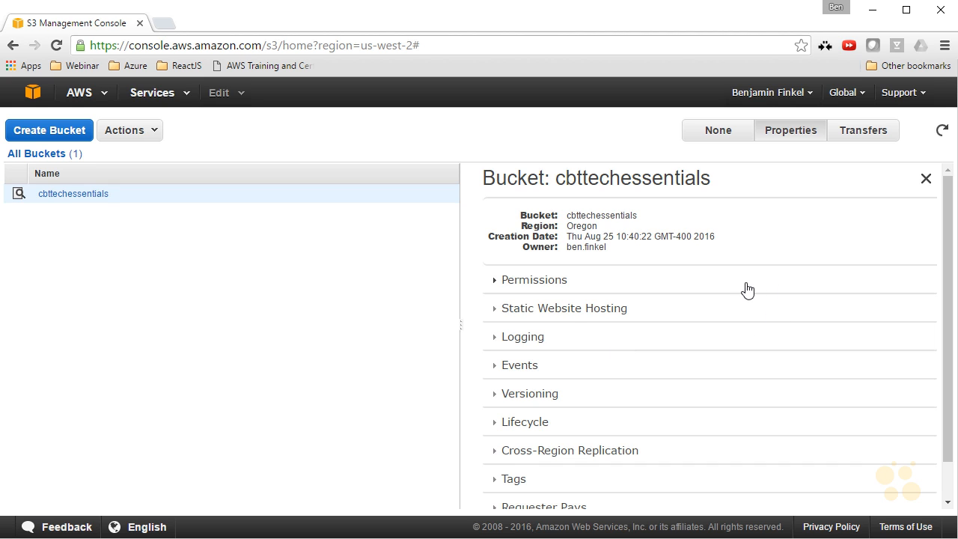
Open the cbttechessentials bucket and upload cbtlogo.png from the Downloads folder into it.
click(68, 196)
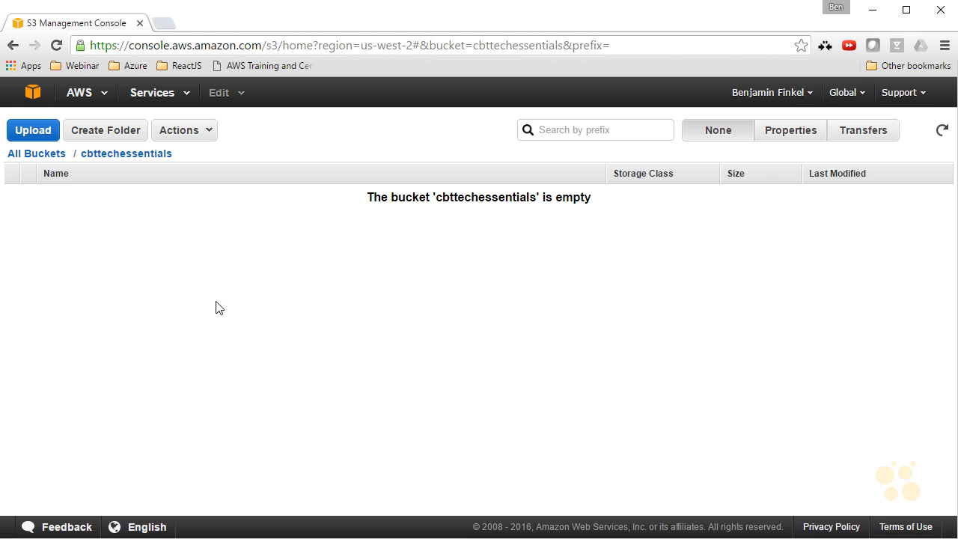
click(45, 133)
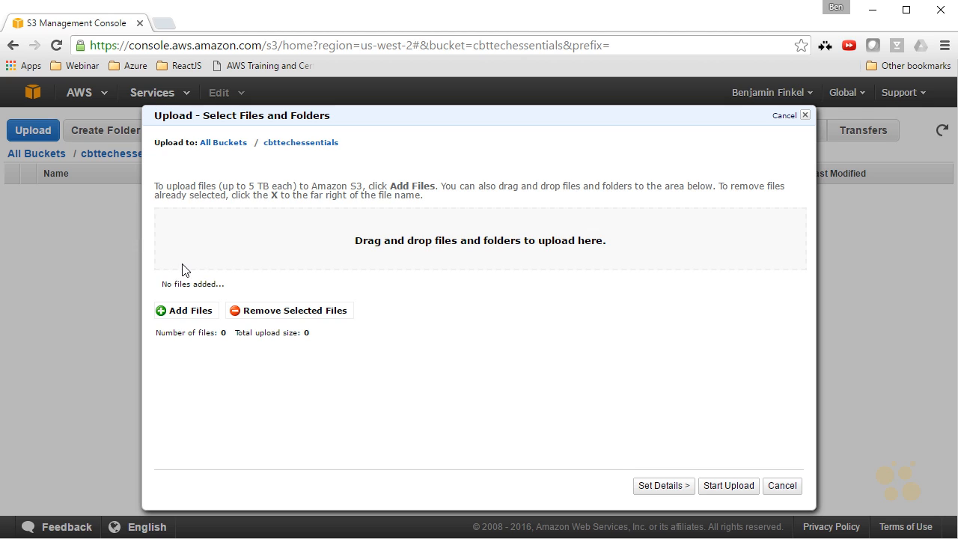
click(187, 316)
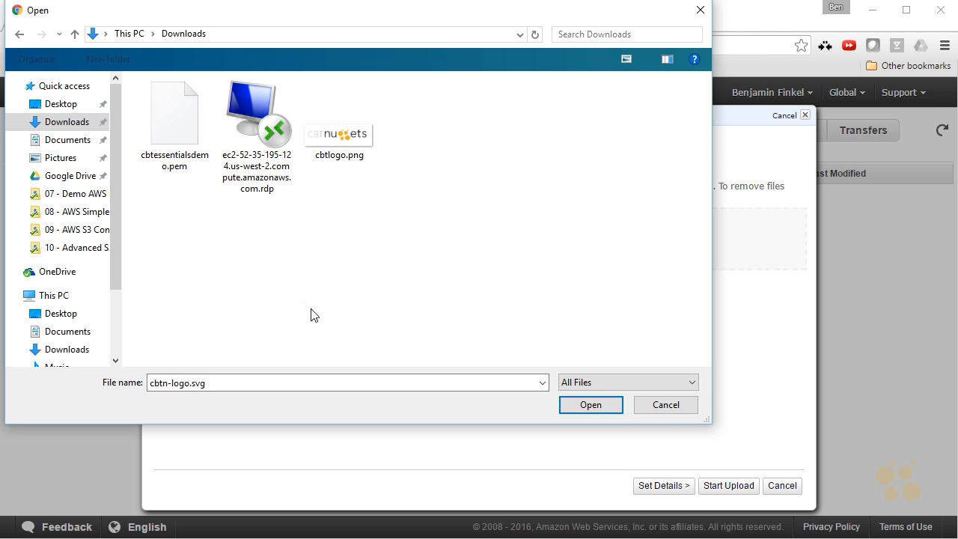
double_click(351, 131)
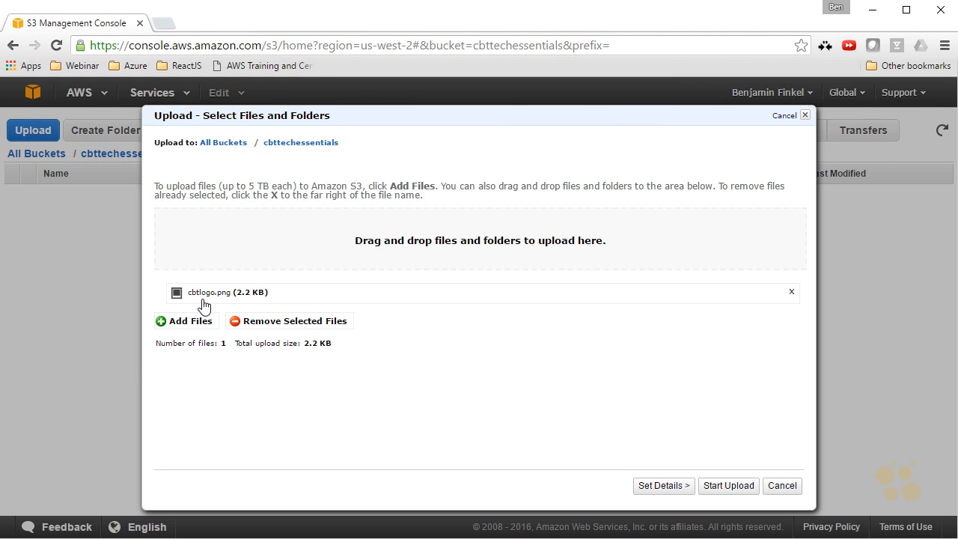
click(728, 488)
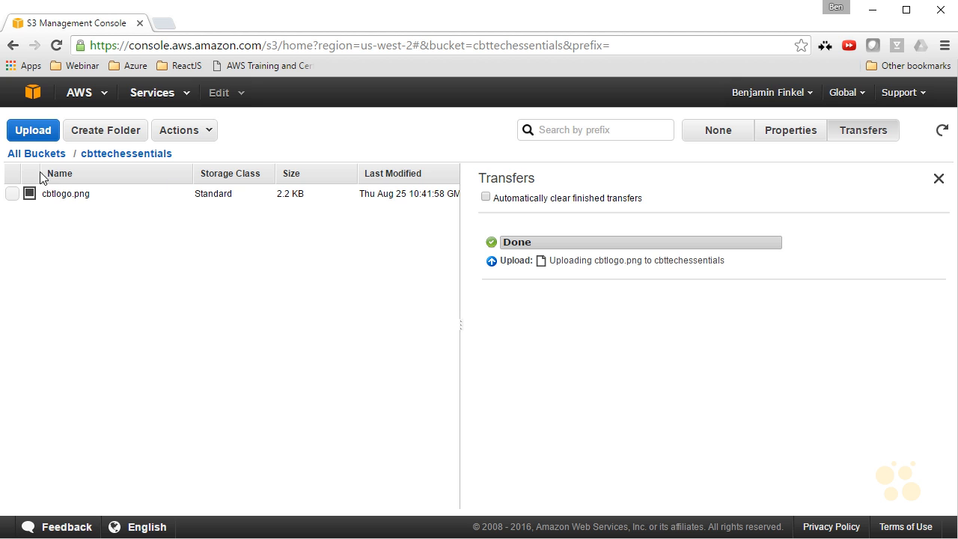
Start another upload of cbtlogo.png to the bucket and go to its storage details.
click(45, 137)
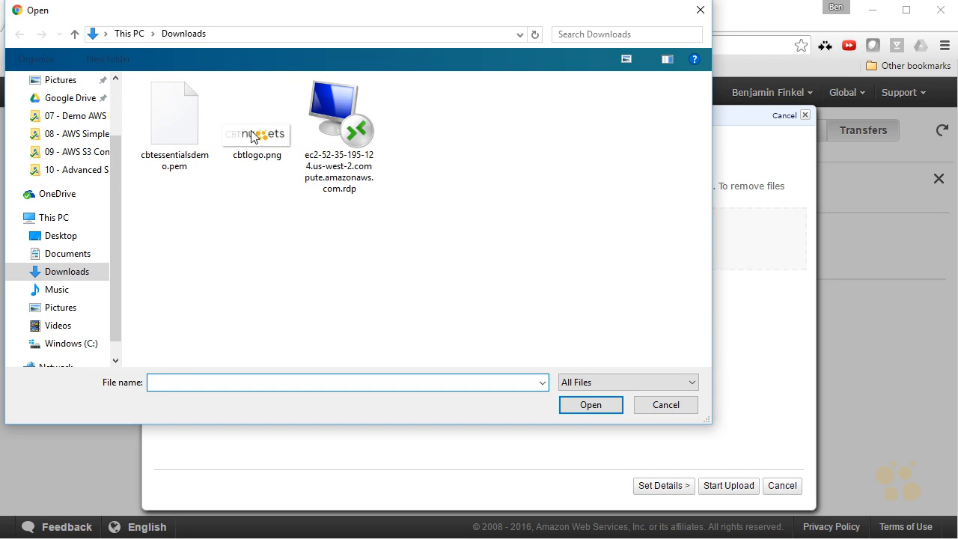
double_click(264, 132)
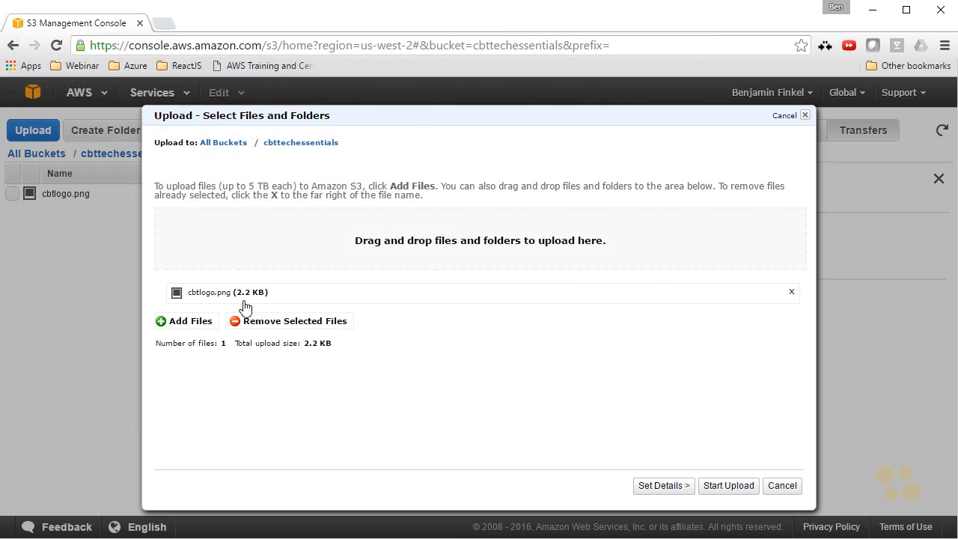
click(670, 491)
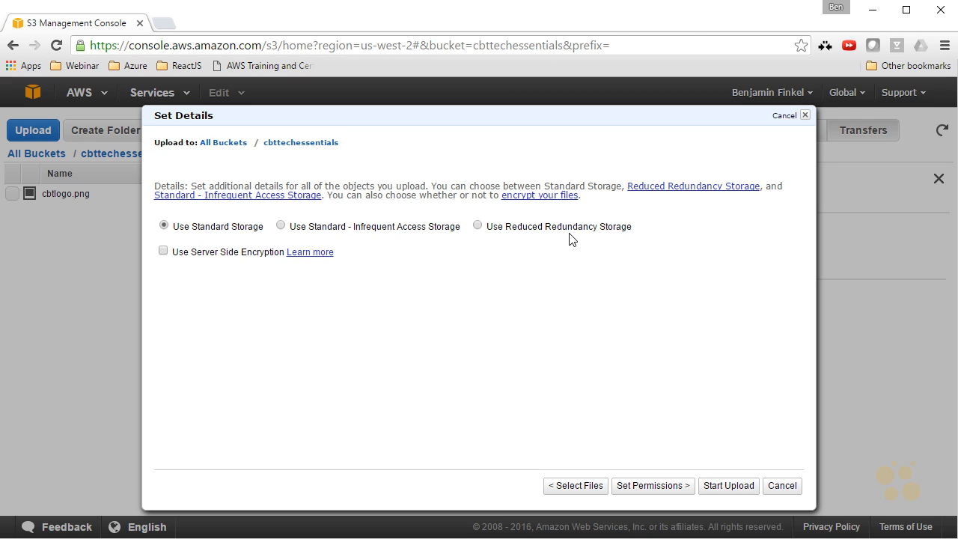
Try server-side encryption with an AWS Key Management Service master key for the upload, and turn encryption off again.
click(165, 253)
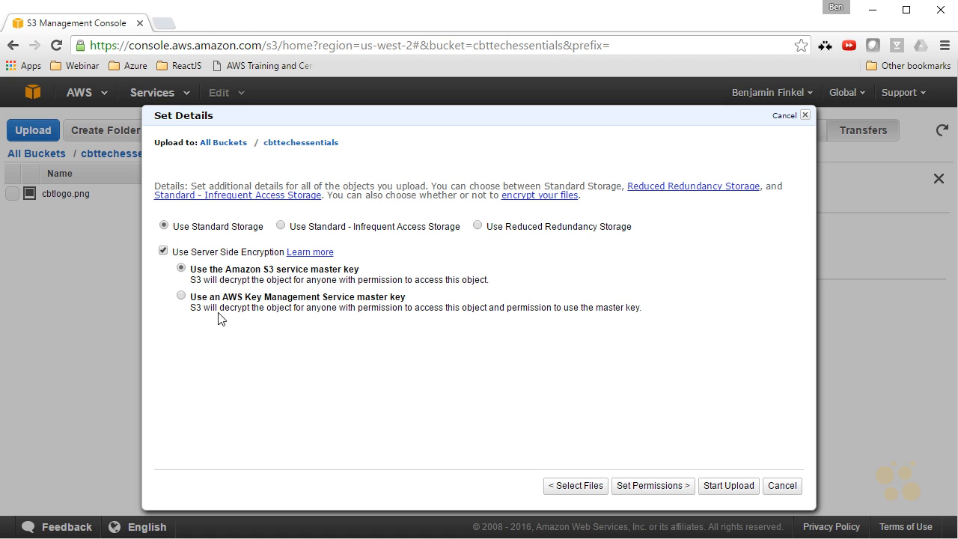
click(181, 297)
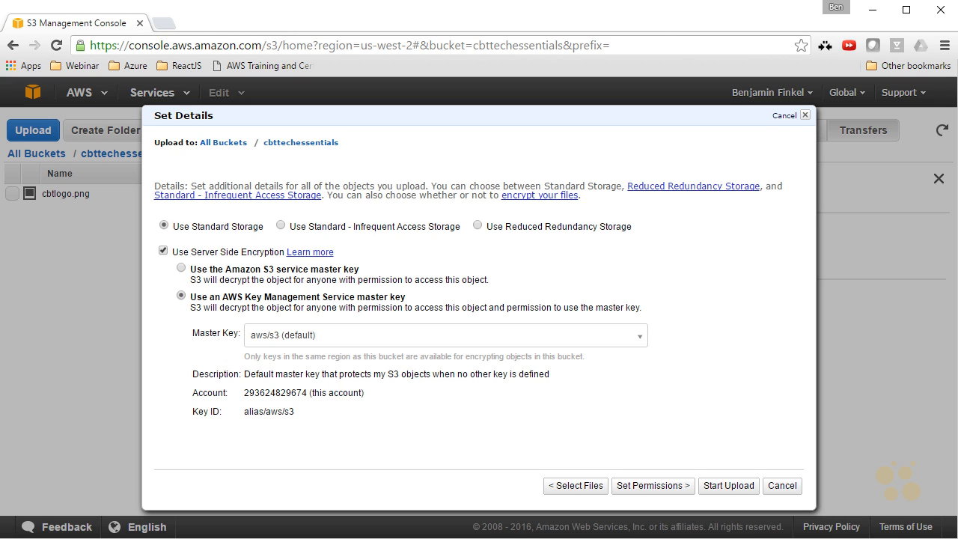
click(163, 252)
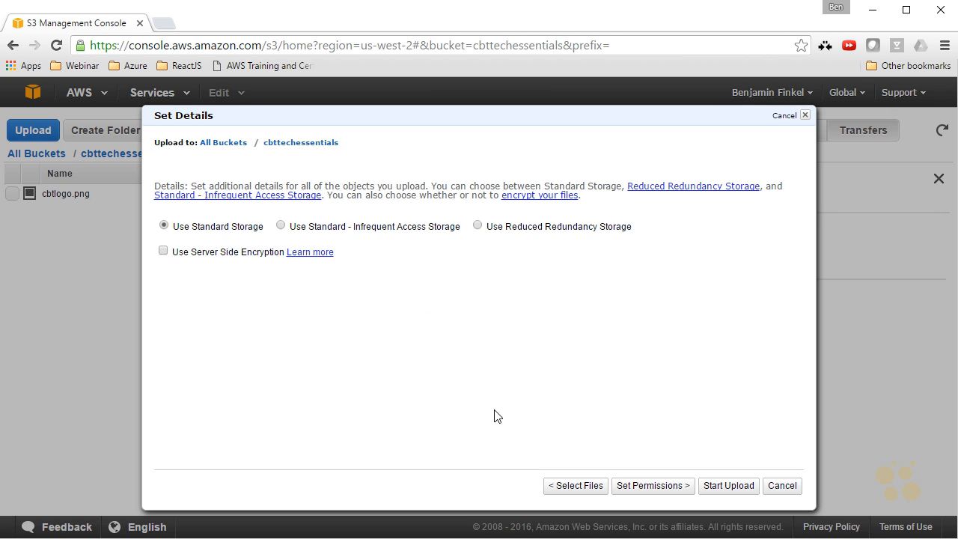
Proceed to the upload's permissions, keep the default full-control grant and start uploading cbtlogo.png.
click(651, 486)
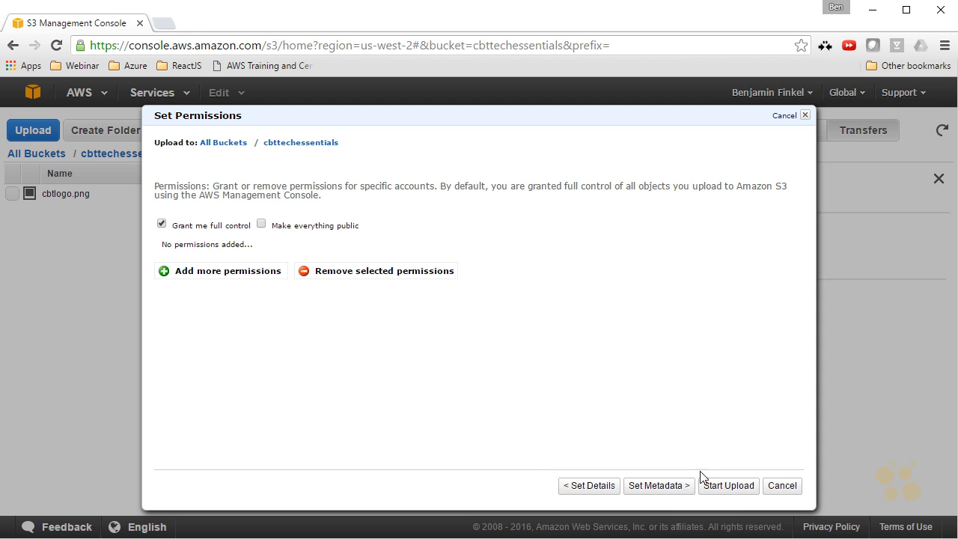
click(723, 500)
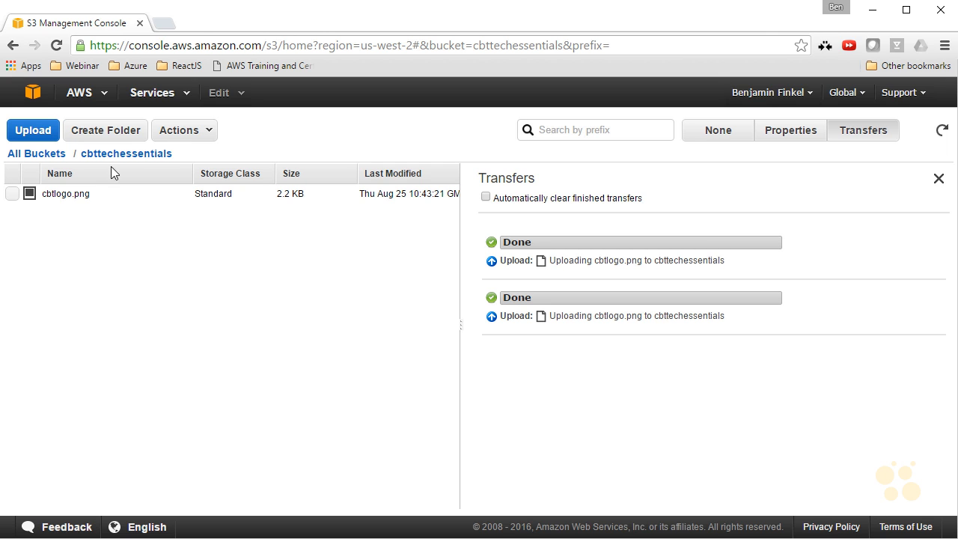
Examine the properties of cbtlogo.png, including its details and permissions, and open its object link.
click(13, 195)
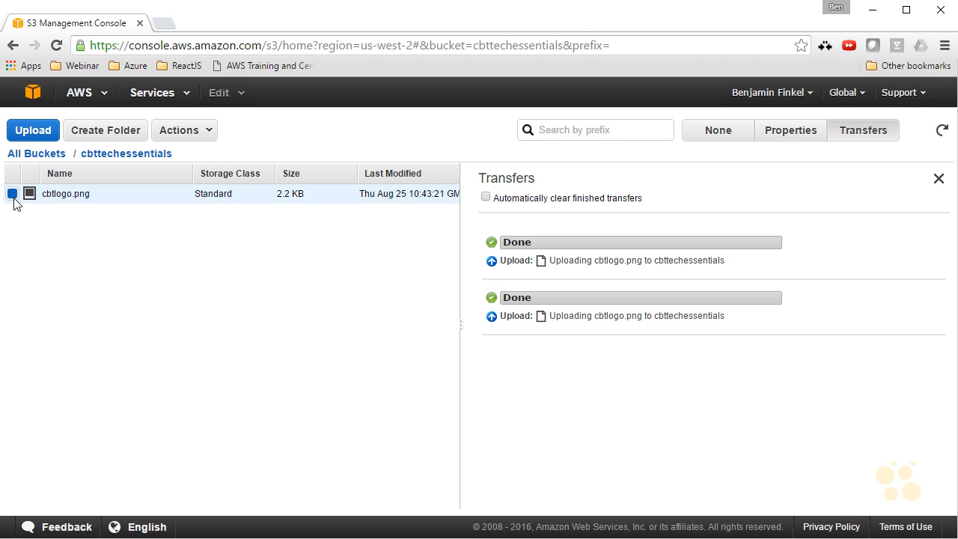
click(937, 181)
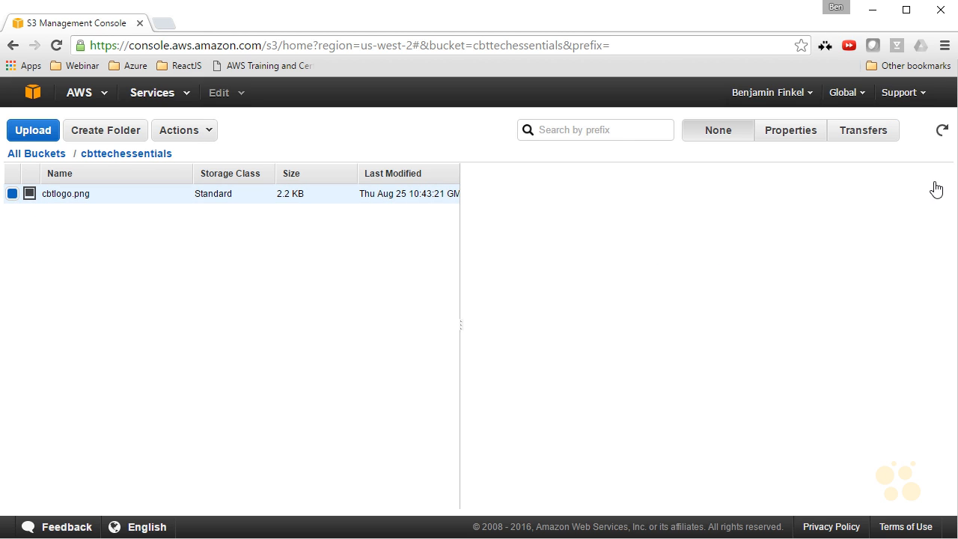
click(793, 141)
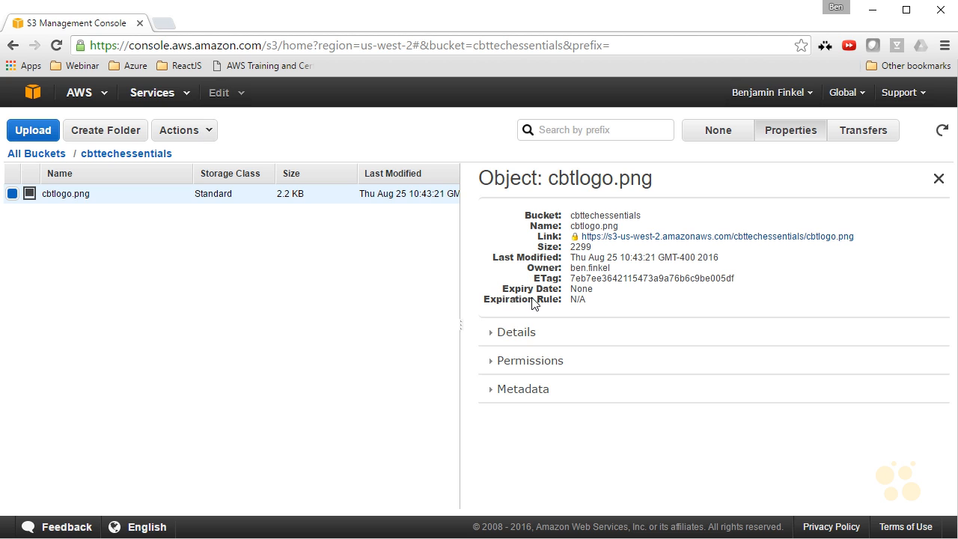
click(534, 338)
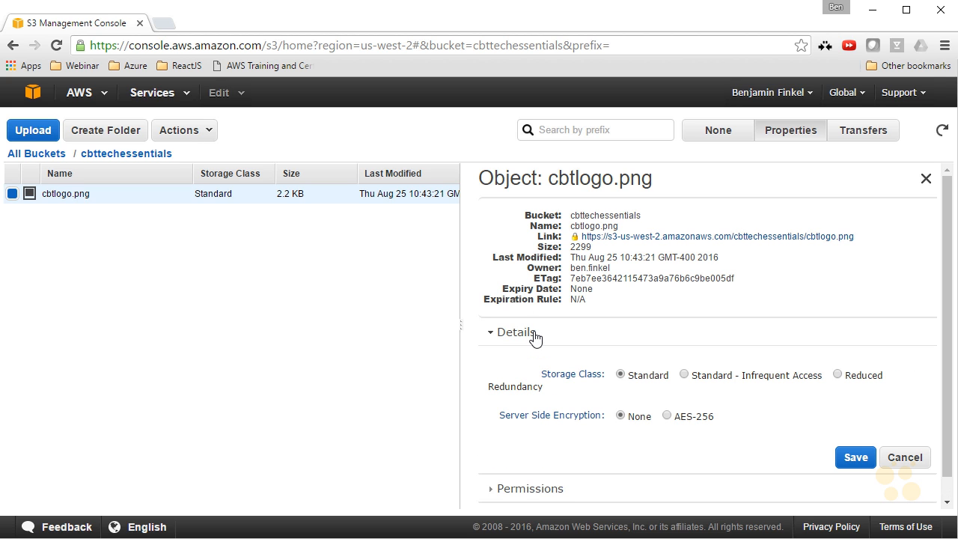
click(534, 338)
click(537, 367)
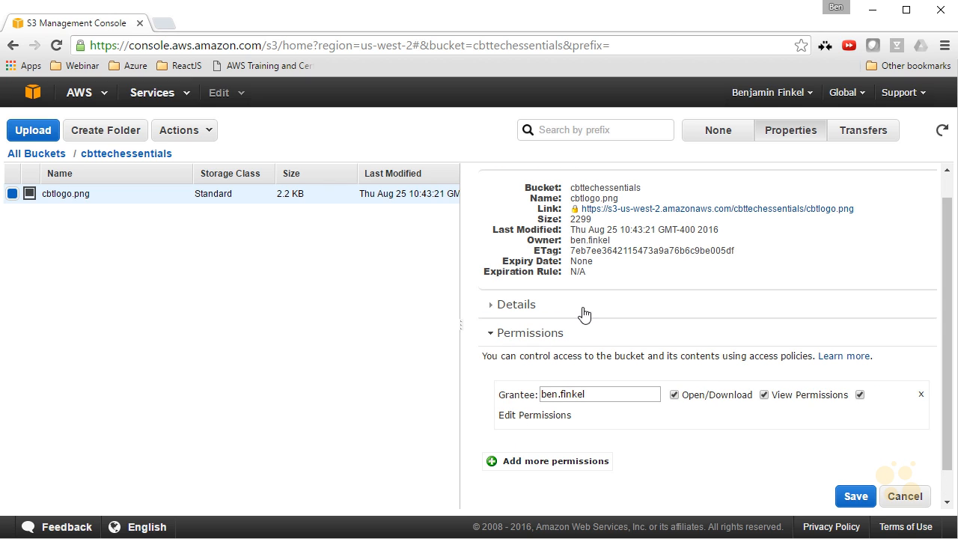
click(509, 338)
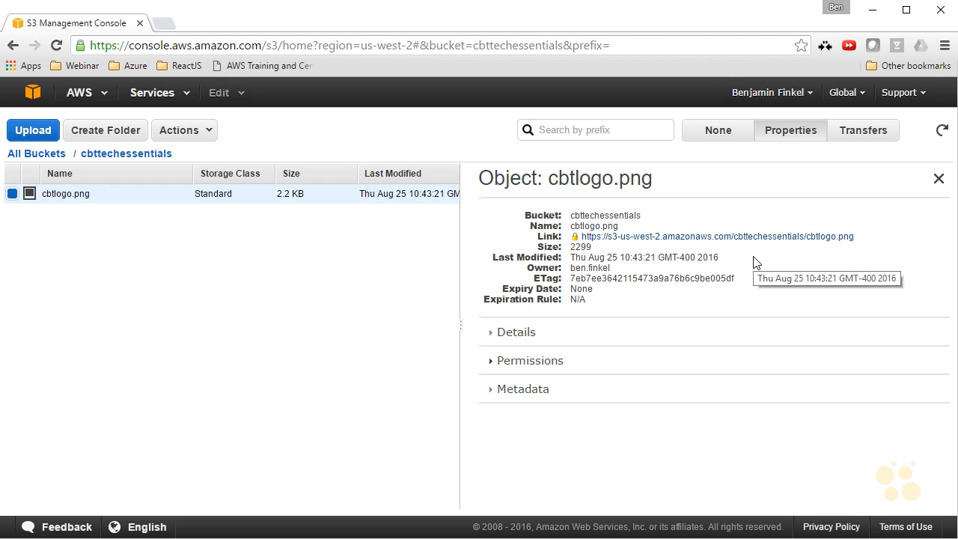
click(633, 236)
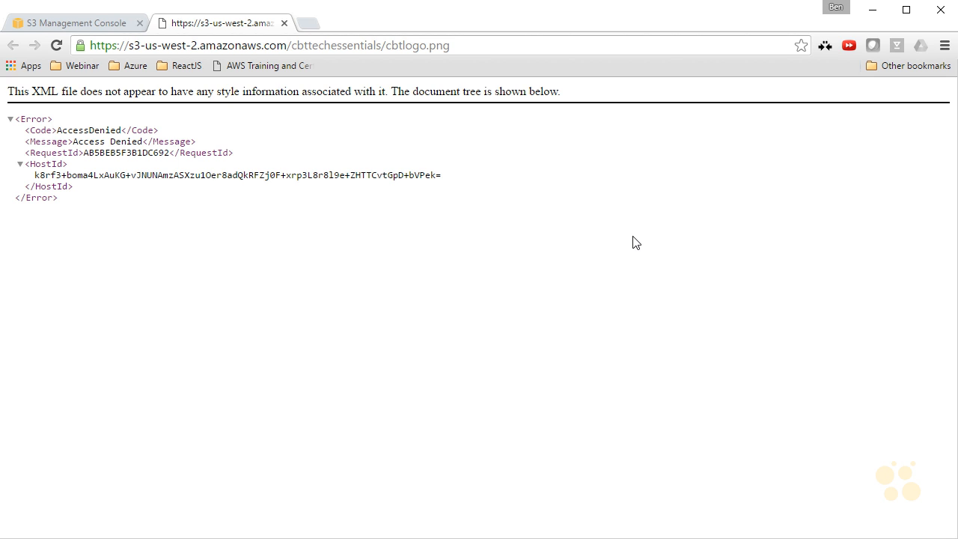
Grant Everyone the Open/Download permission on cbtlogo.png, save it, and reload the object's link.
click(62, 27)
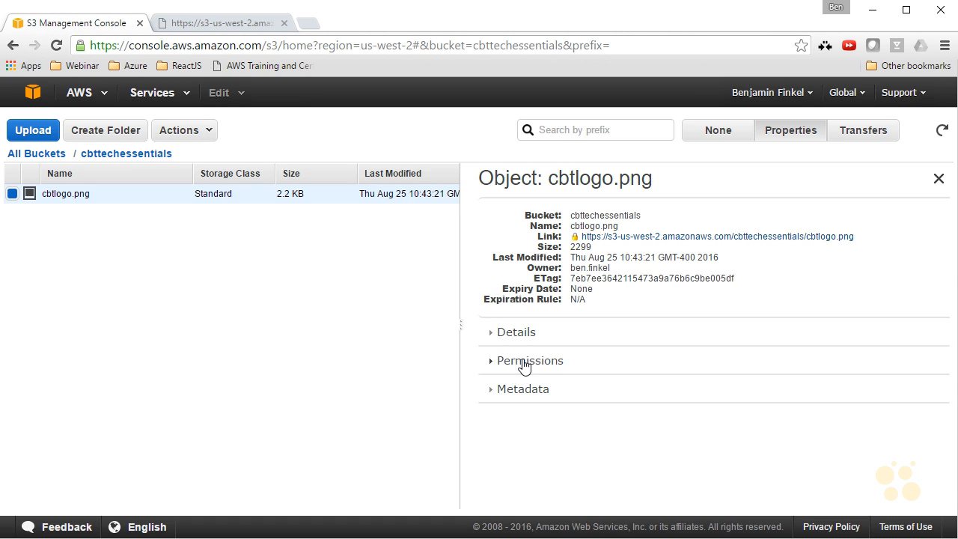
click(524, 362)
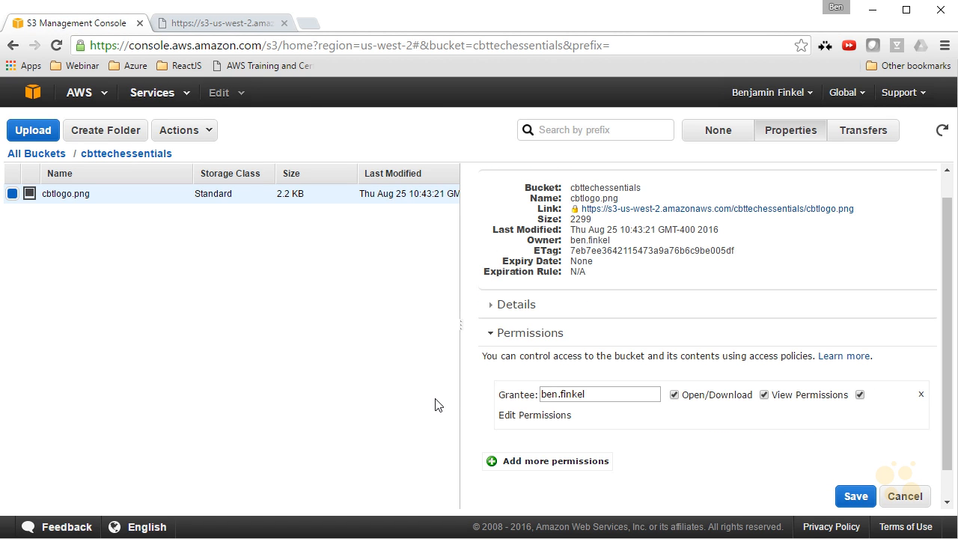
click(578, 470)
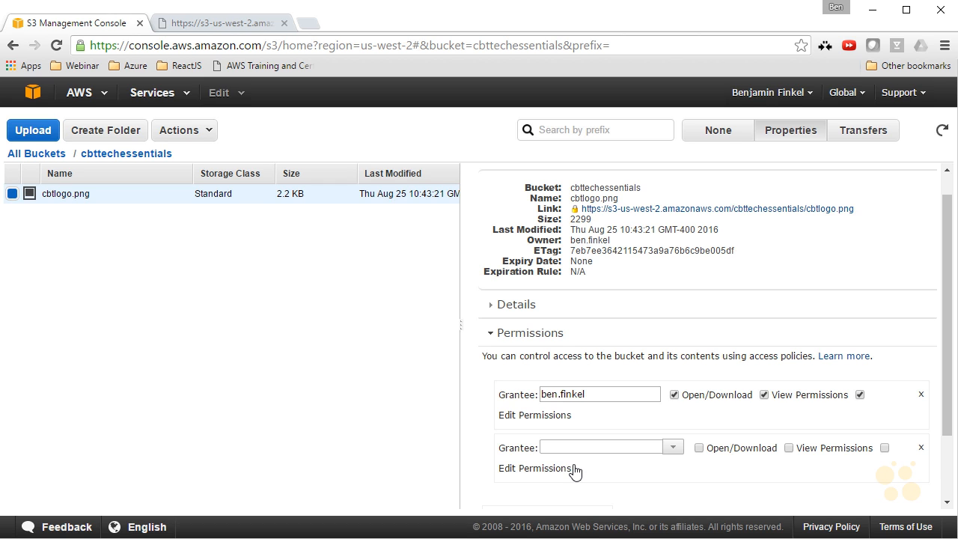
click(676, 448)
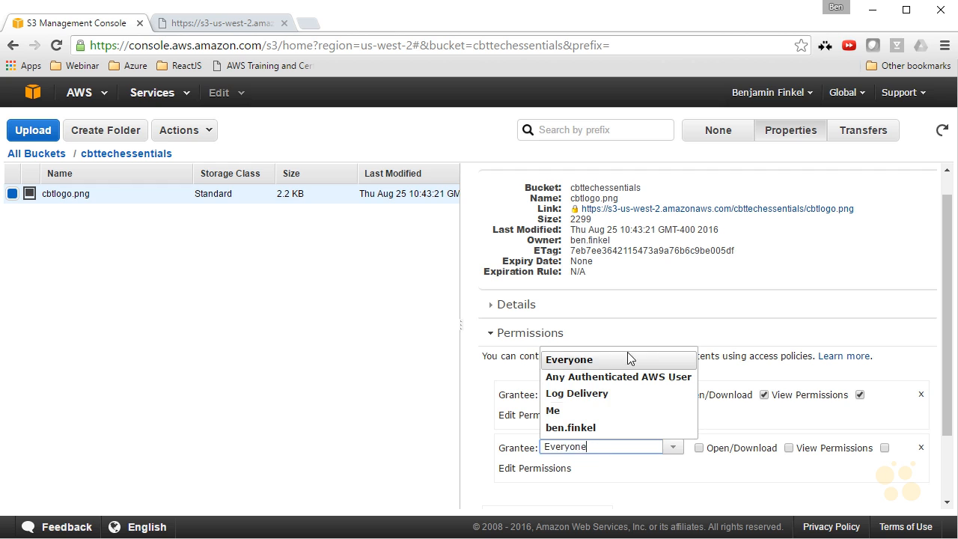
click(633, 367)
click(698, 449)
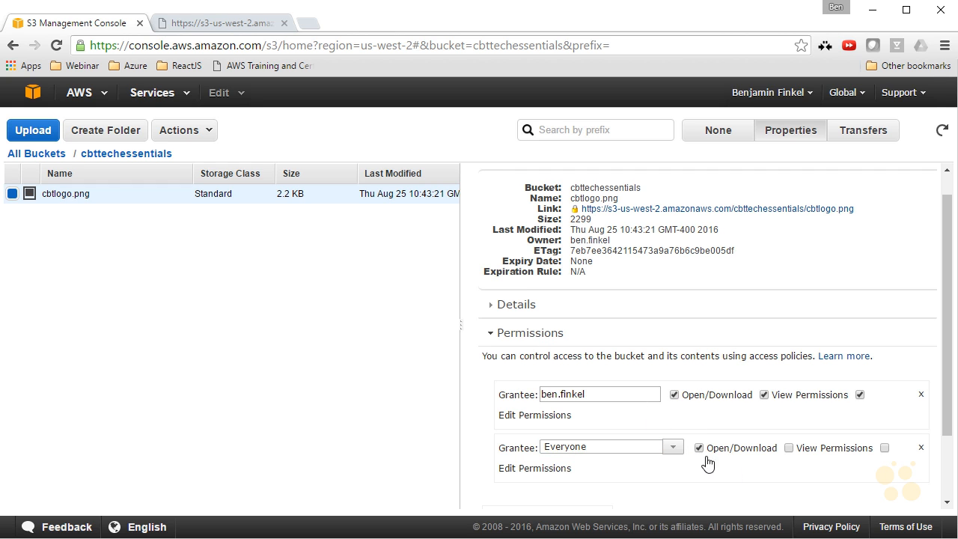
scroll(789, 471, down, 1)
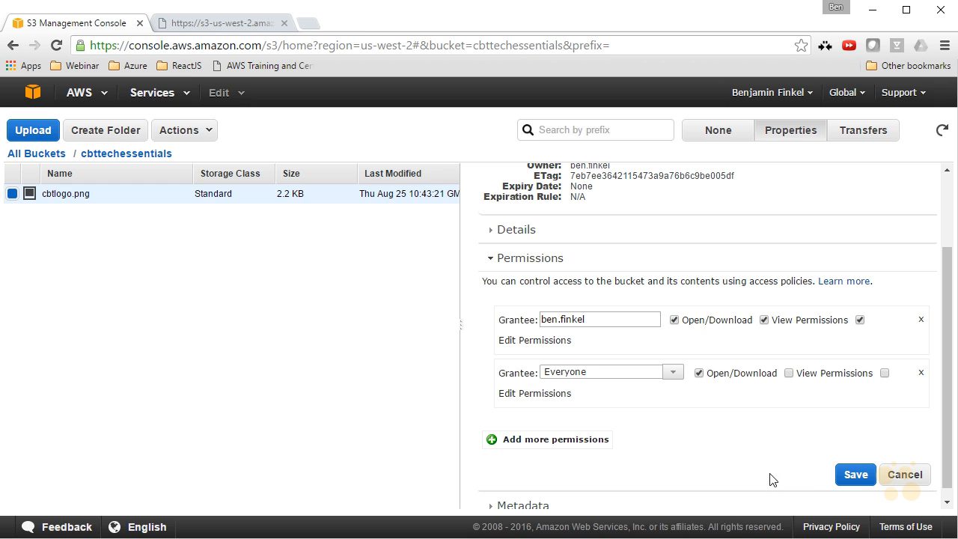
click(853, 476)
click(227, 22)
click(56, 46)
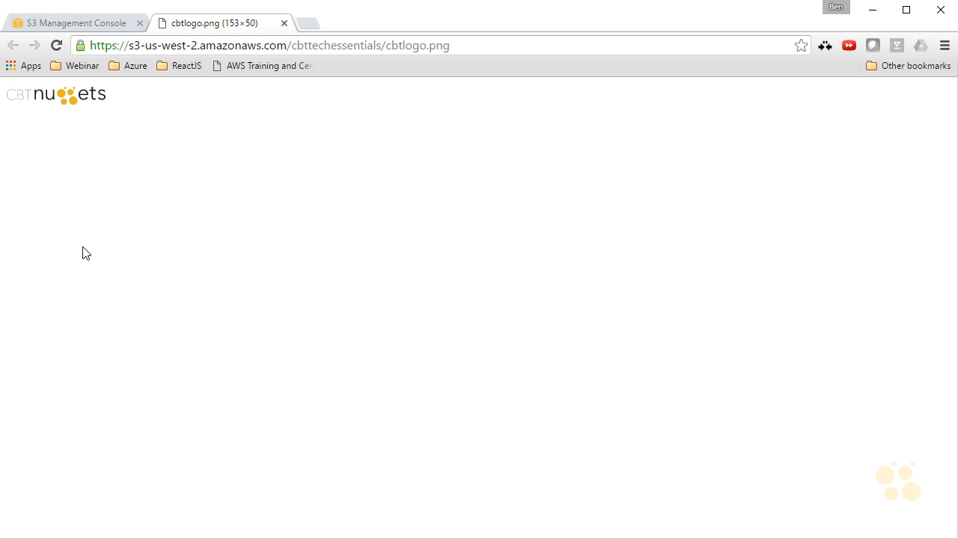
Remove the Everyone grant from cbtlogo.png's permissions, save, and reload the object's link.
click(101, 29)
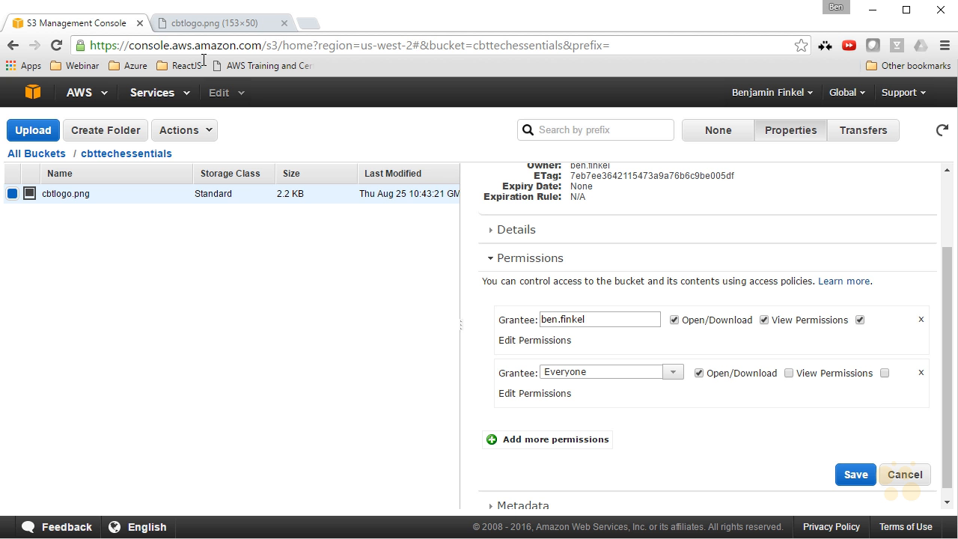
click(920, 374)
click(853, 464)
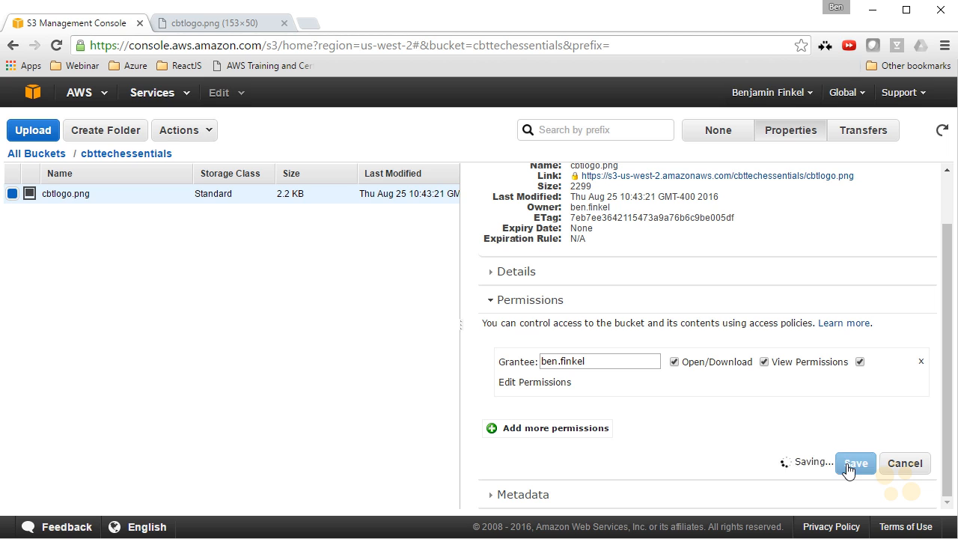
click(219, 25)
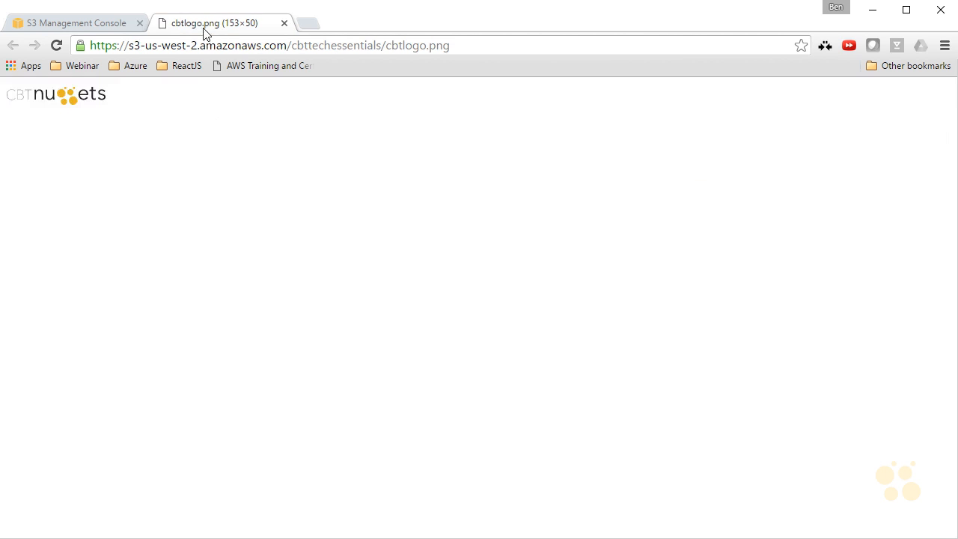
click(56, 46)
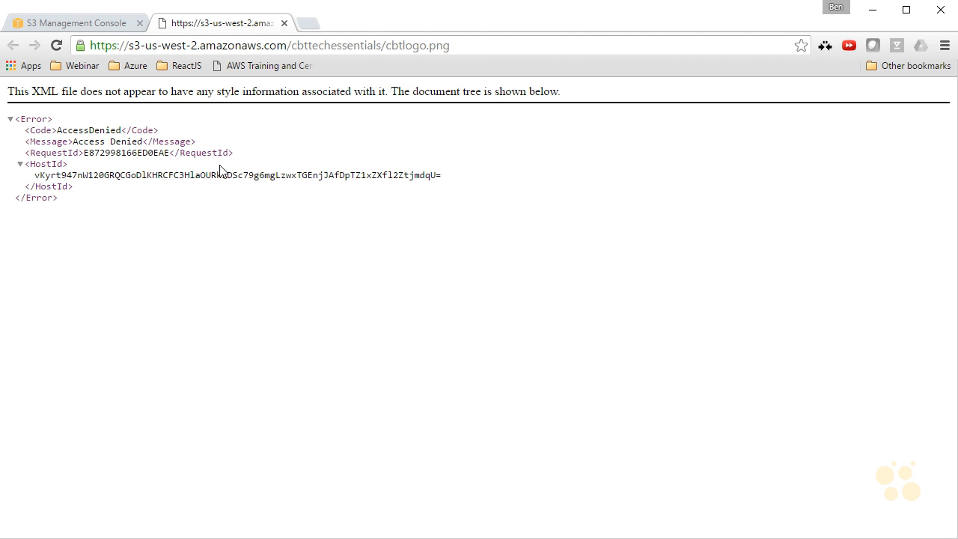
Show the properties of the cbttechessentials bucket and start adding a bucket policy under its permissions.
click(85, 27)
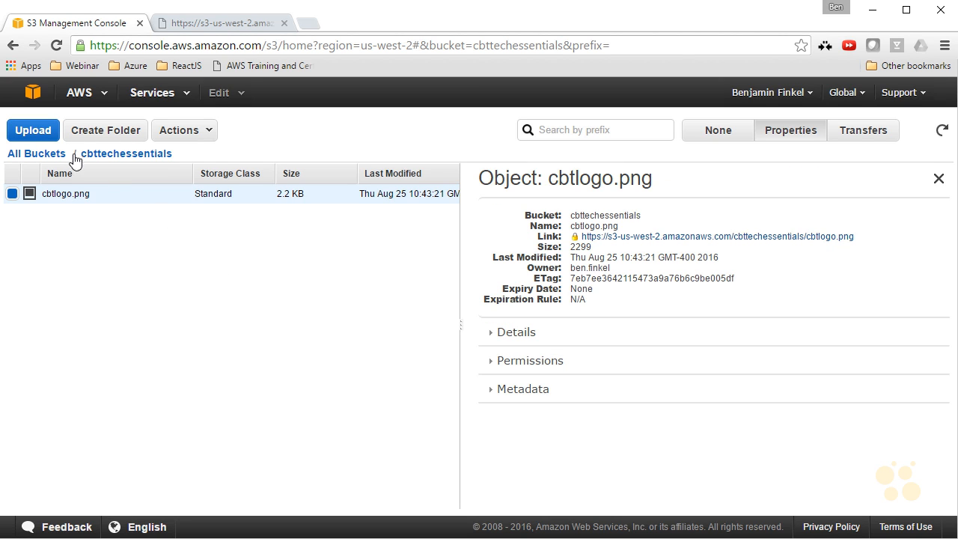
click(39, 154)
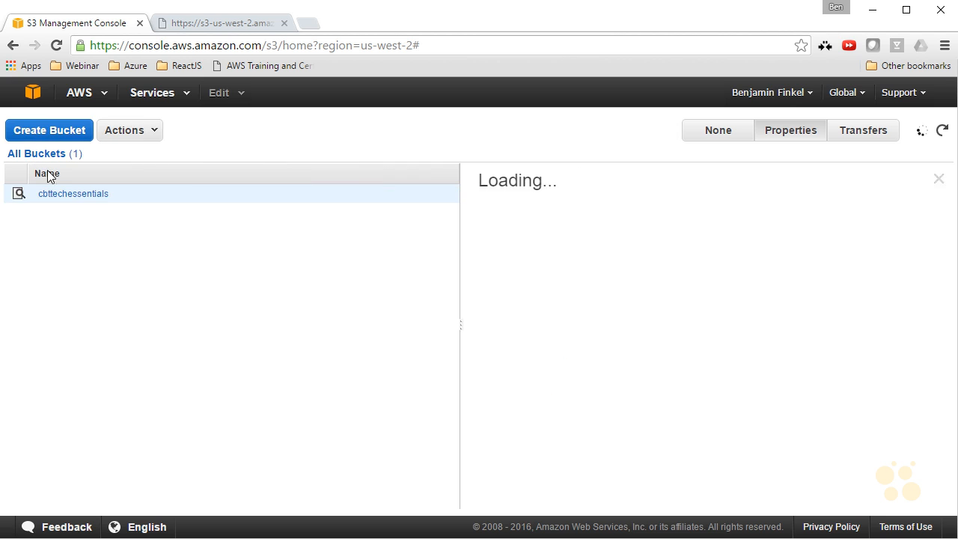
click(76, 194)
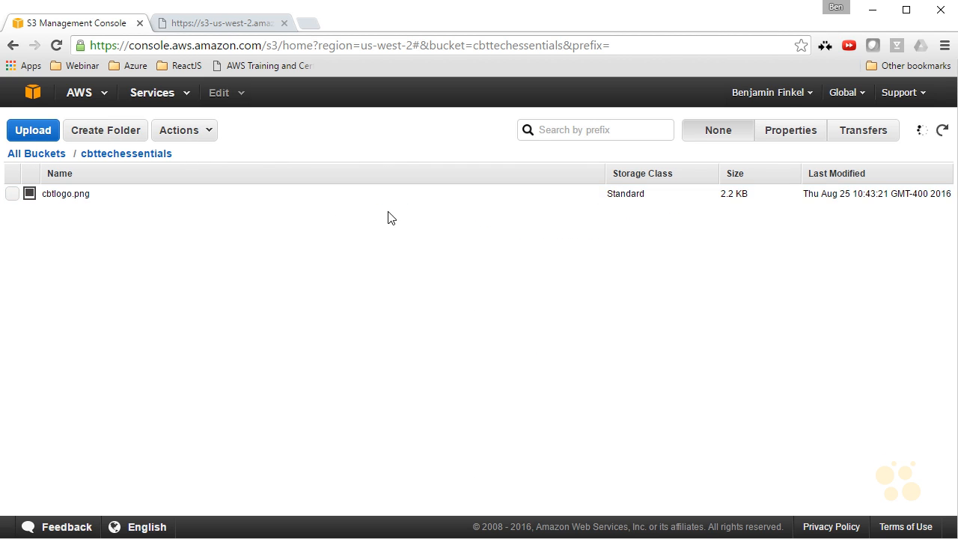
click(787, 133)
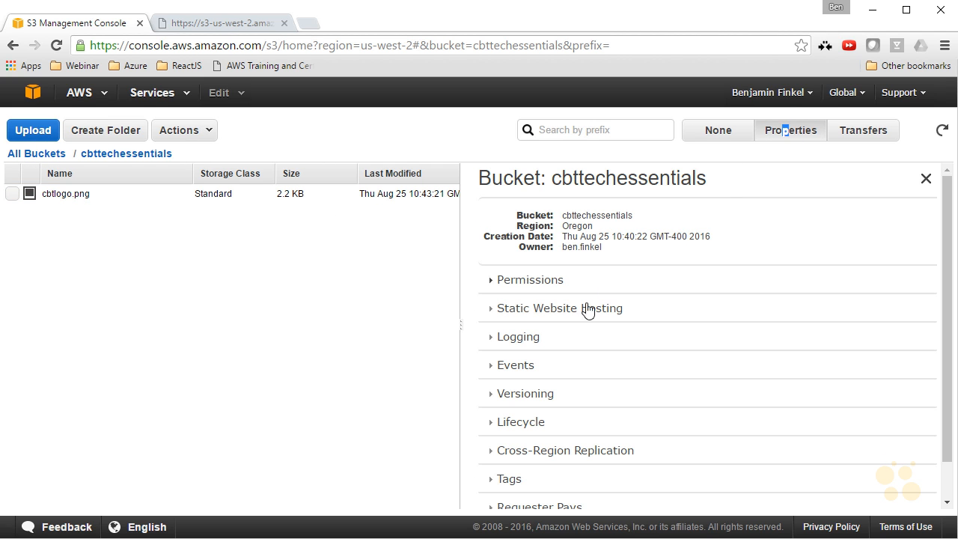
click(532, 280)
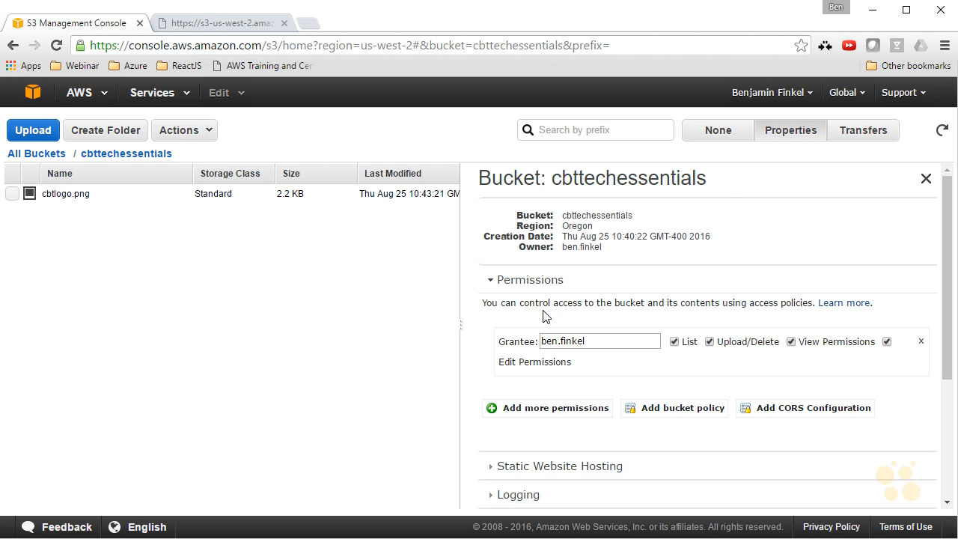
click(675, 416)
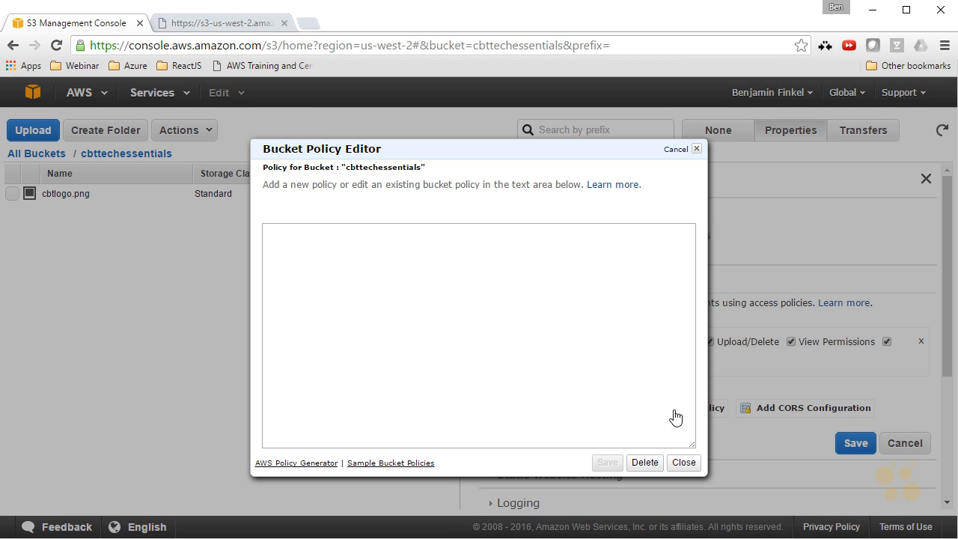
click(505, 301)
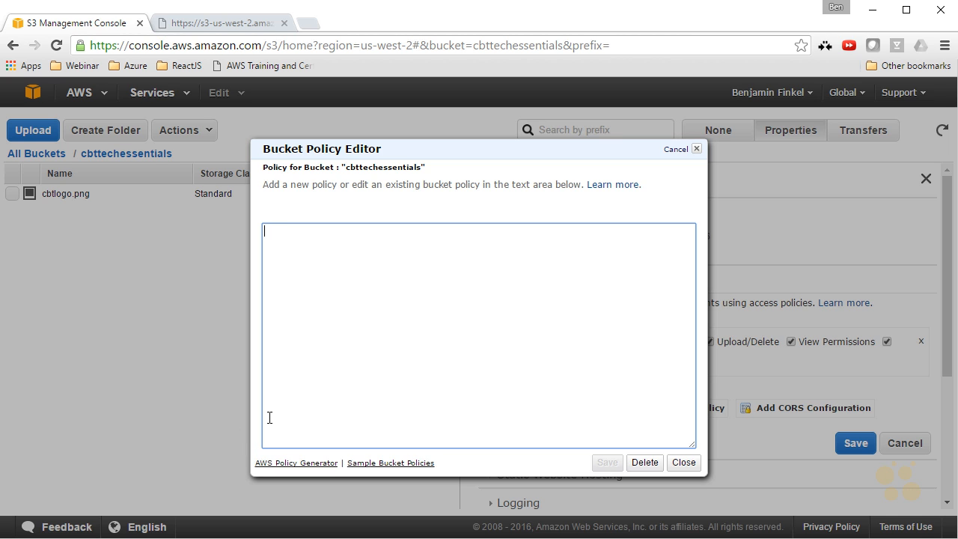
Open the AWS Policy Generator from the policy editor and choose S3 Bucket Policy as the policy type.
click(298, 464)
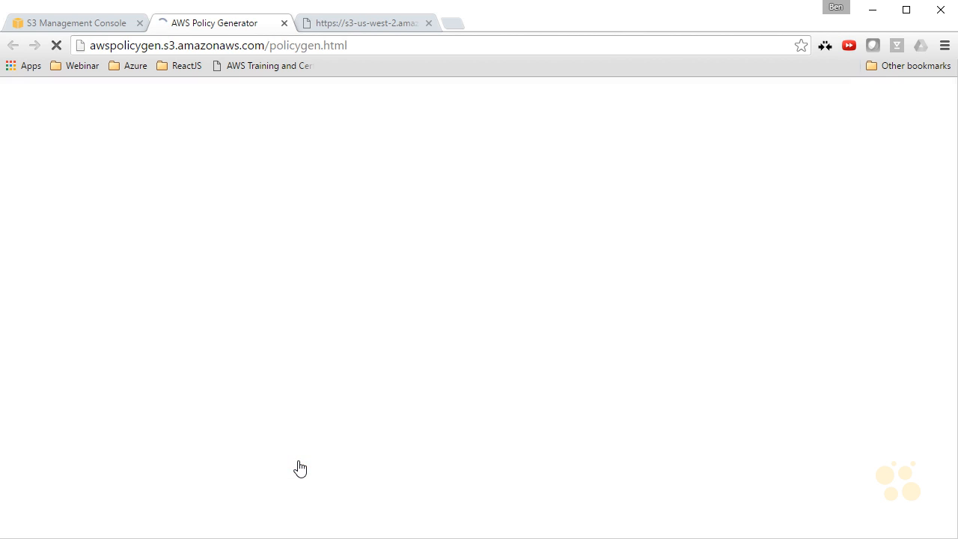
click(386, 323)
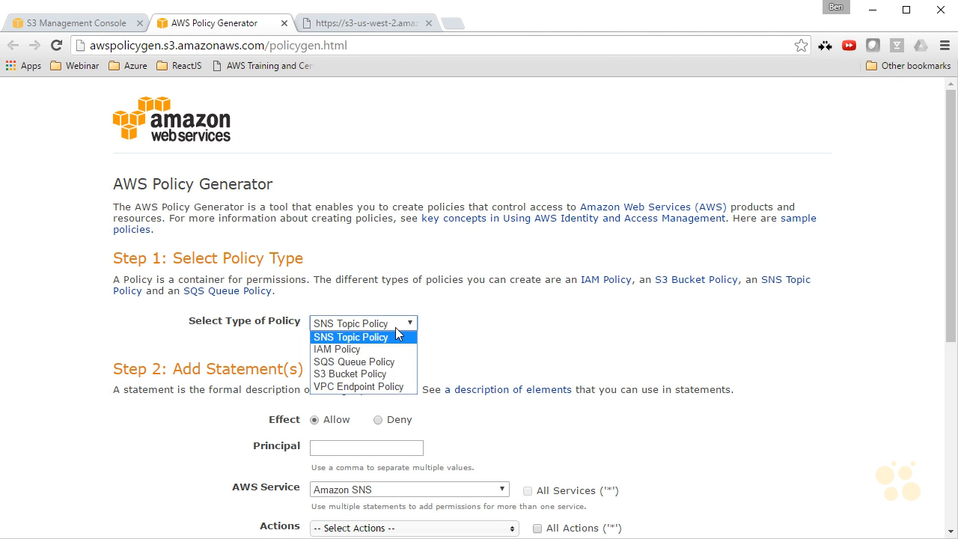
click(342, 376)
scroll(459, 338, down, 1)
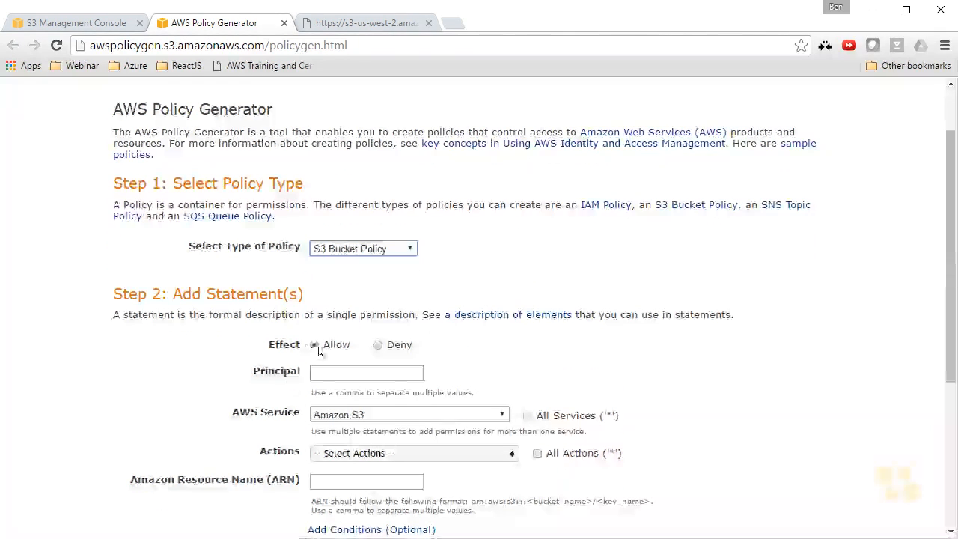
Set the statement's principal to * and select GetObject as its only action.
click(329, 373)
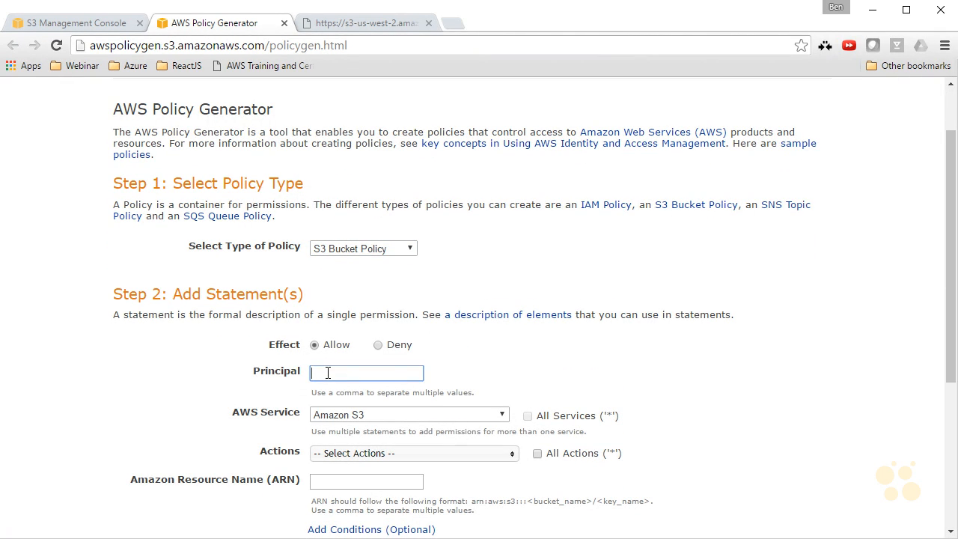
text(*)
scroll(449, 342, down, 1)
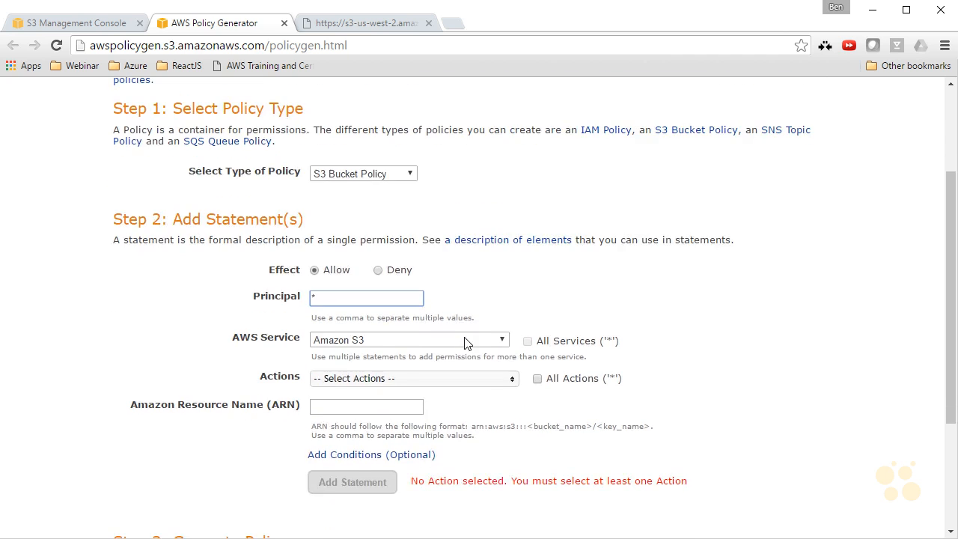
click(449, 385)
scroll(449, 434, down, 1)
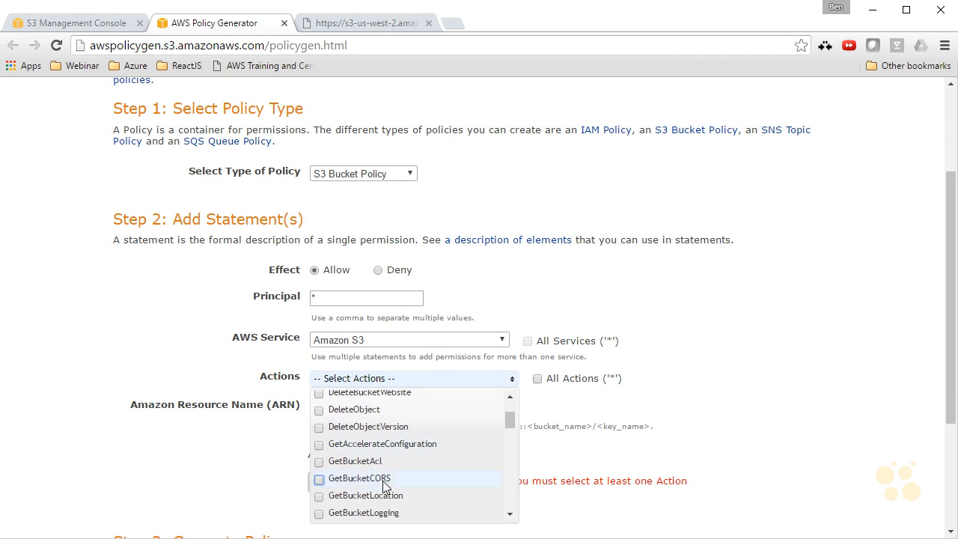
scroll(386, 478, down, 2)
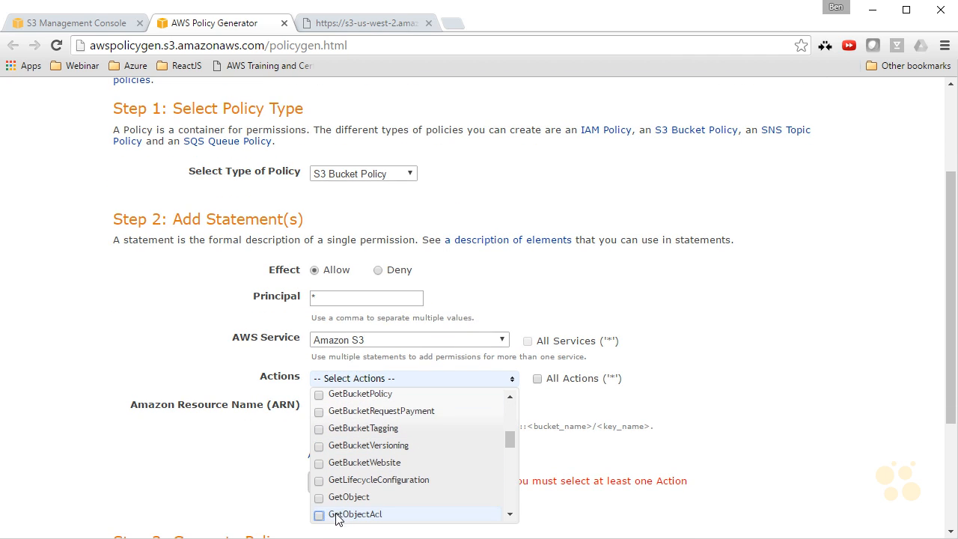
click(320, 498)
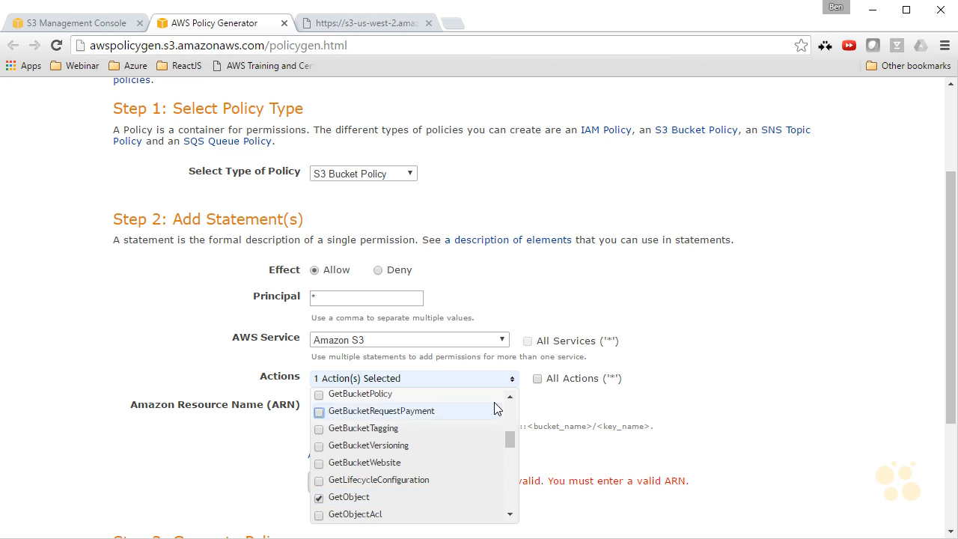
click(513, 379)
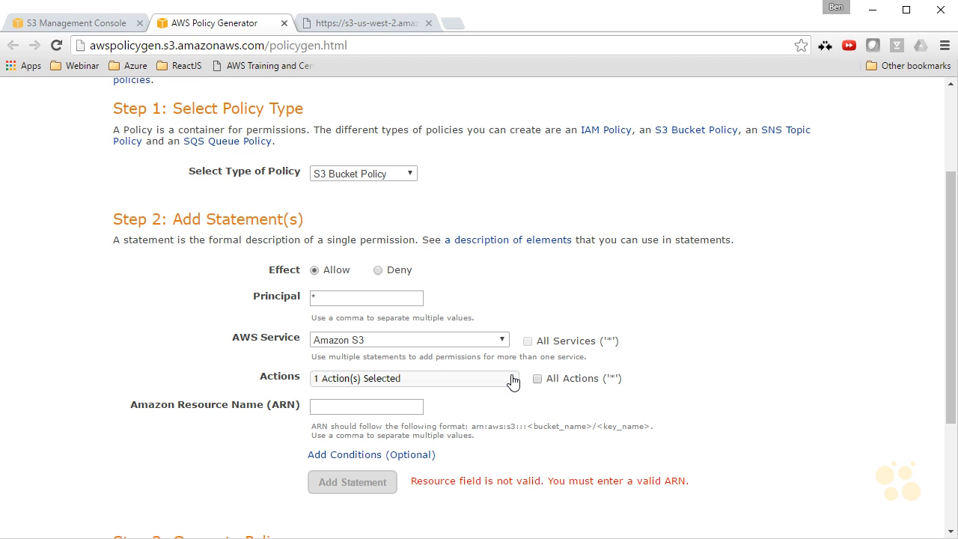
Copy the example ARN format into the Amazon Resource Name field and trim it to arn:aws:s3:::.
click(379, 410)
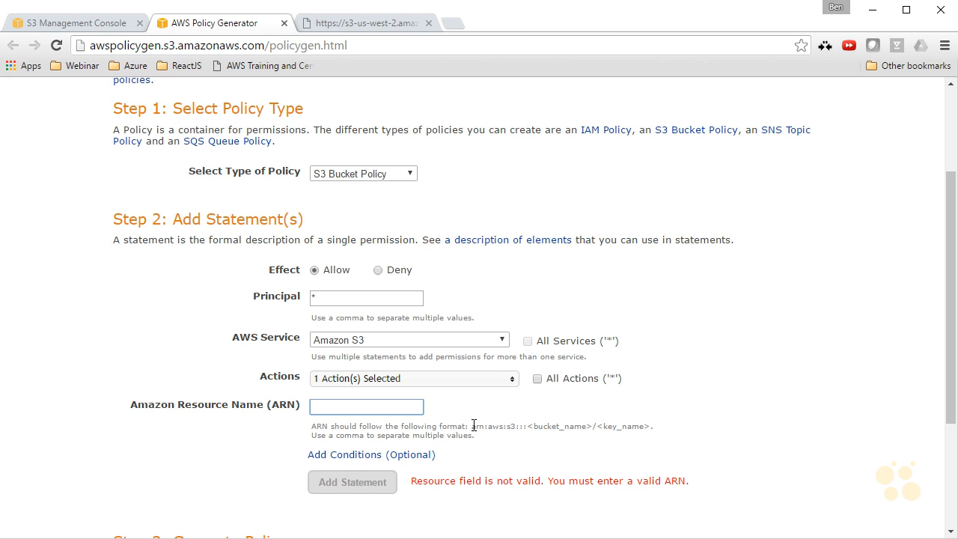
drag(473, 427, 652, 424)
key(ctrl+c)
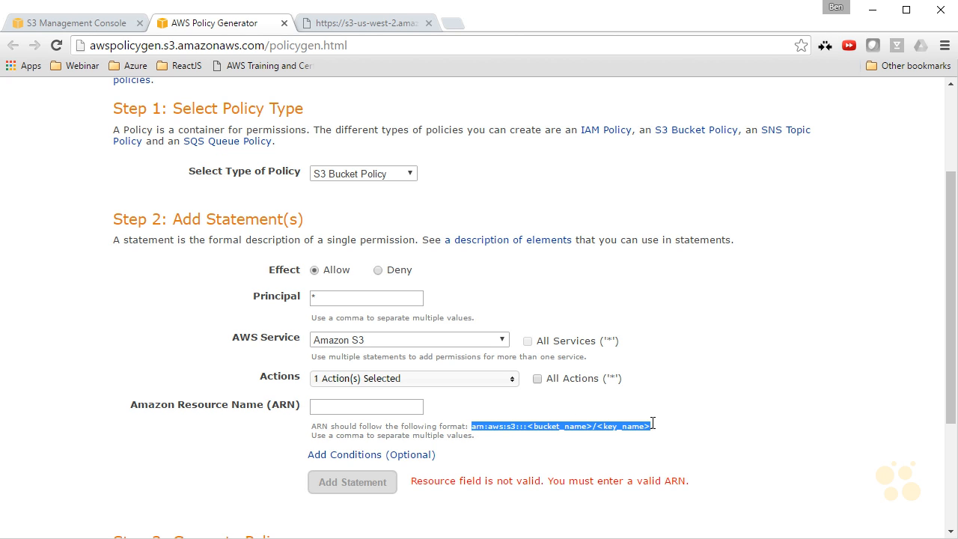
click(333, 408)
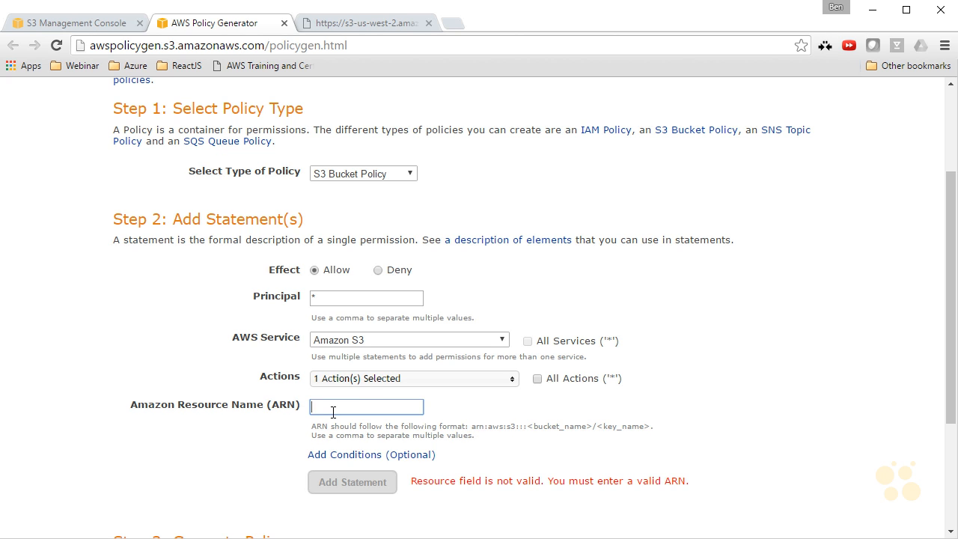
key(ctrl+v)
key(BackSpace)
key(BackSpace)
key(BackSpace)
key(BackSpace)
key(BackSpace)
key(BackSpace)
key(BackSpace)
key(BackSpace)
key(BackSpace)
key(BackSpace)
key(BackSpace)
key(BackSpace)
key(BackSpace)
key(BackSpace)
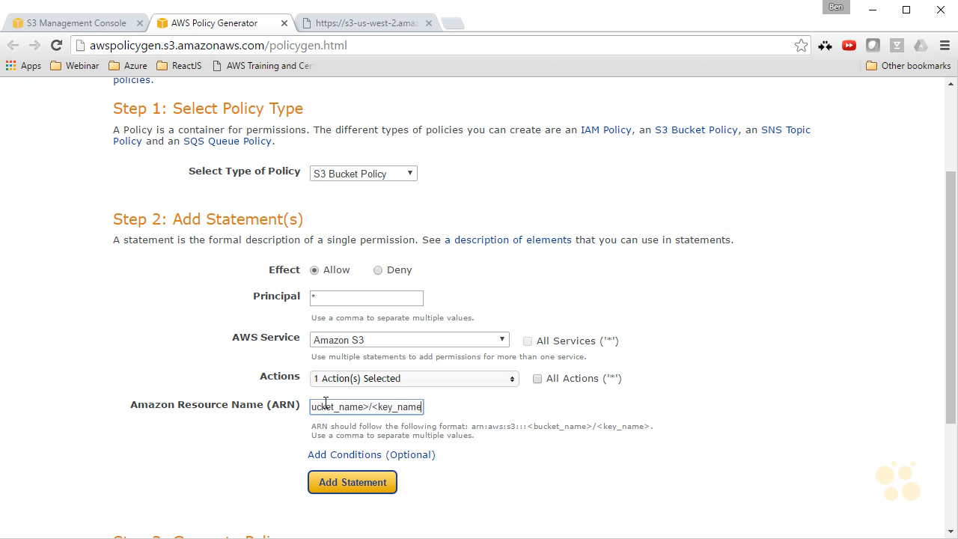
key(BackSpace)
key(BackSpace)
key(BackSpace)
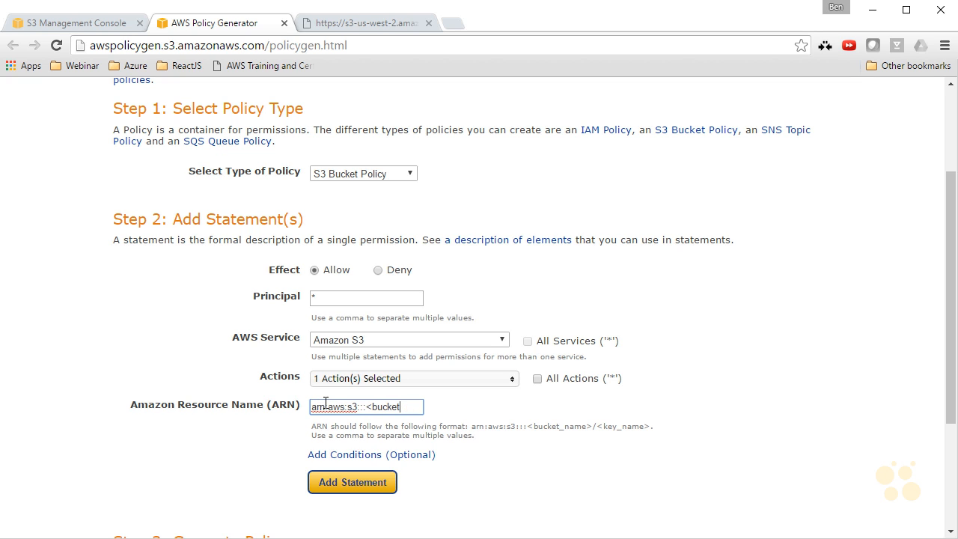
key(BackSpace)
key(BackSpace)
key(BackSpace)
key(BackSpace)
key(BackSpace)
key(BackSpace)
key(BackSpace)
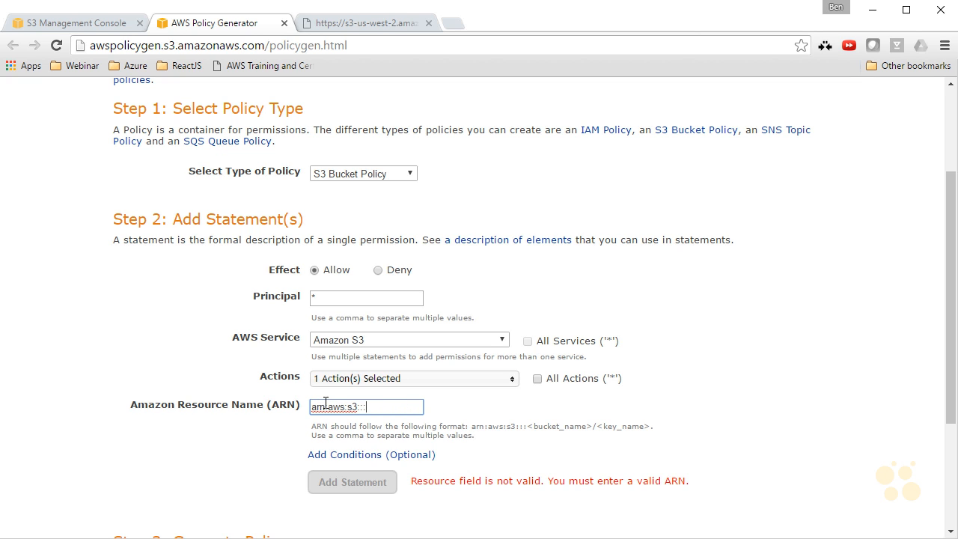
Complete the ARN as arn:aws:s3:::cbttechessentials/* and add the statement to the policy.
text(cbttec)
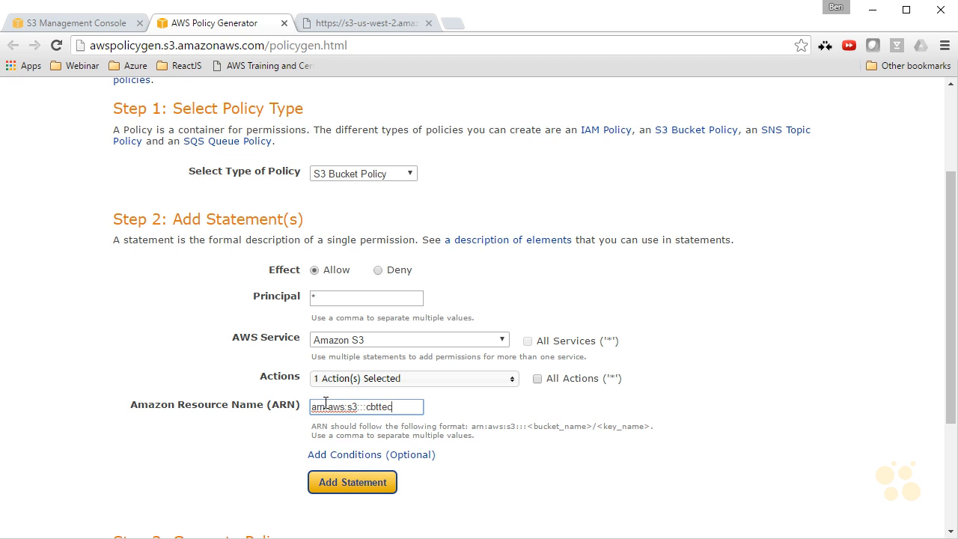
text(hessentials)
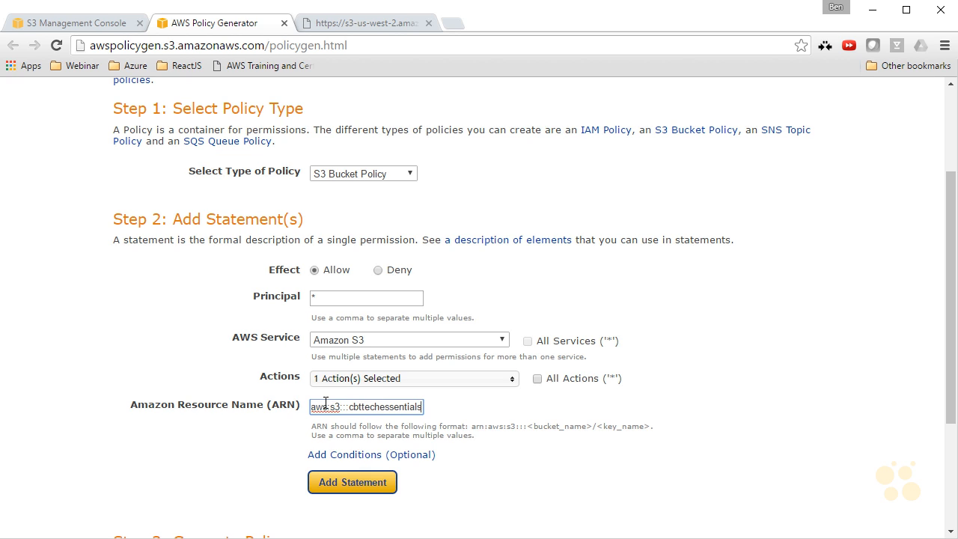
text(/*)
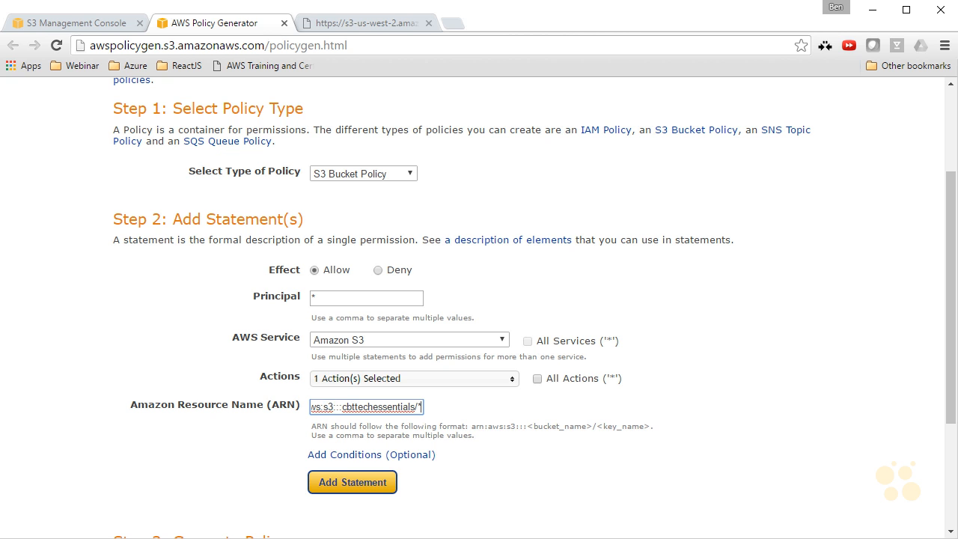
click(337, 490)
Generate the policy, review its JSON document and close it.
scroll(336, 494, down, 5)
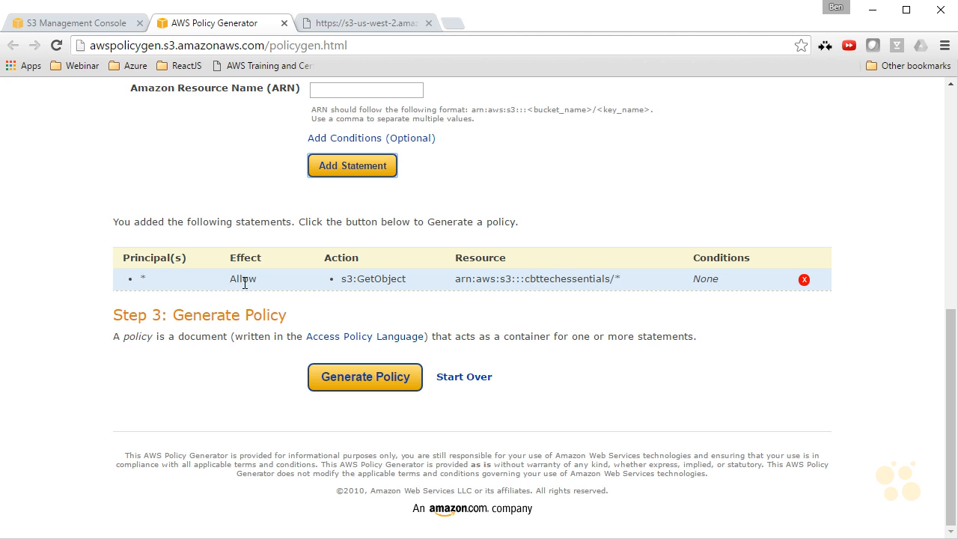
click(348, 385)
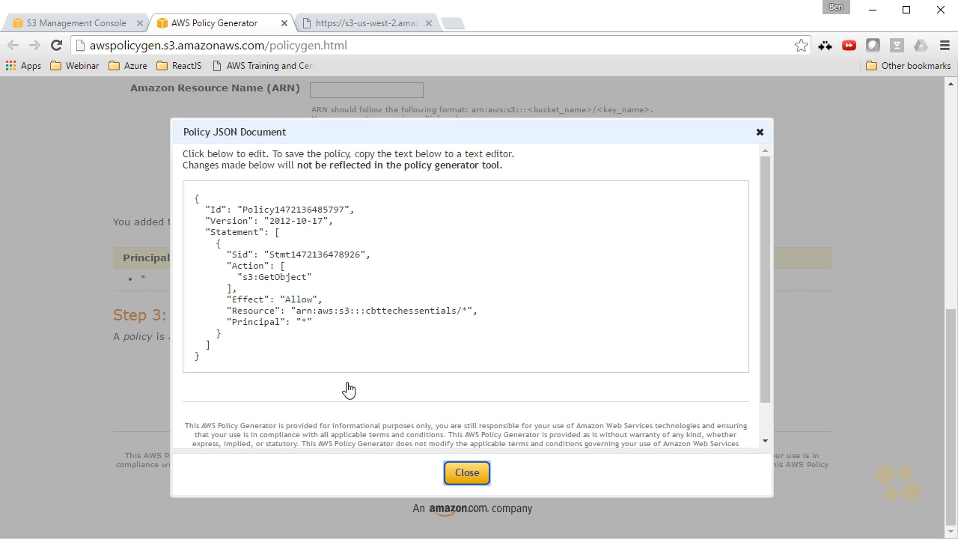
click(370, 341)
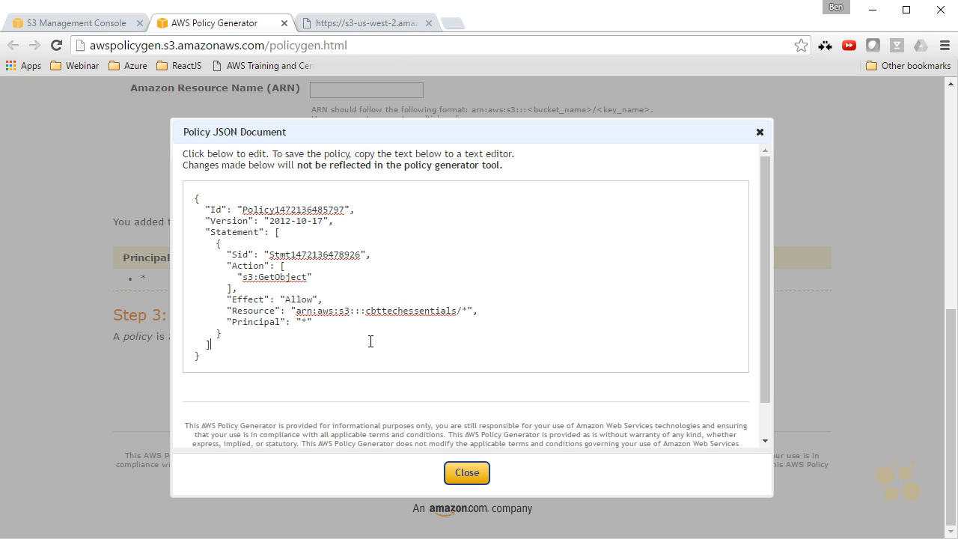
click(454, 483)
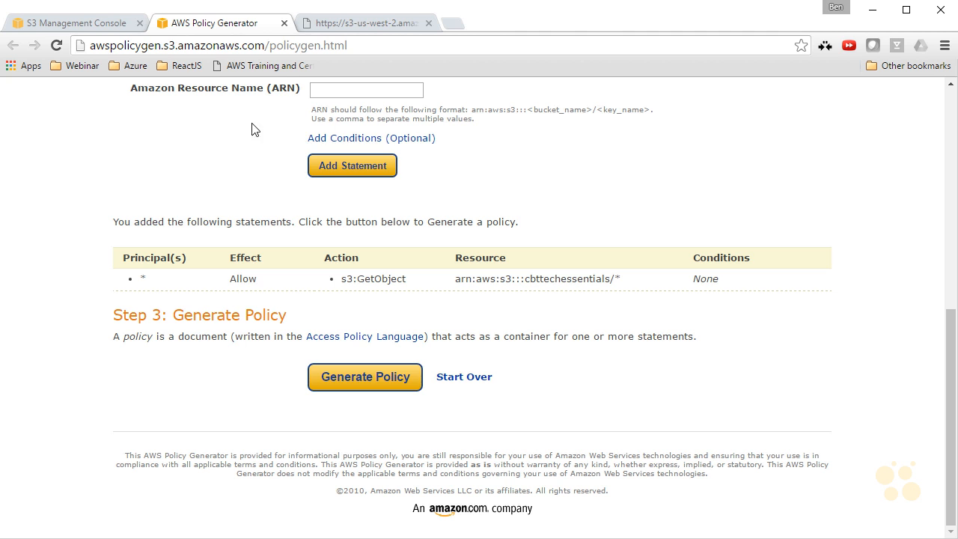
Generate the policy again and copy its entire JSON document.
click(365, 376)
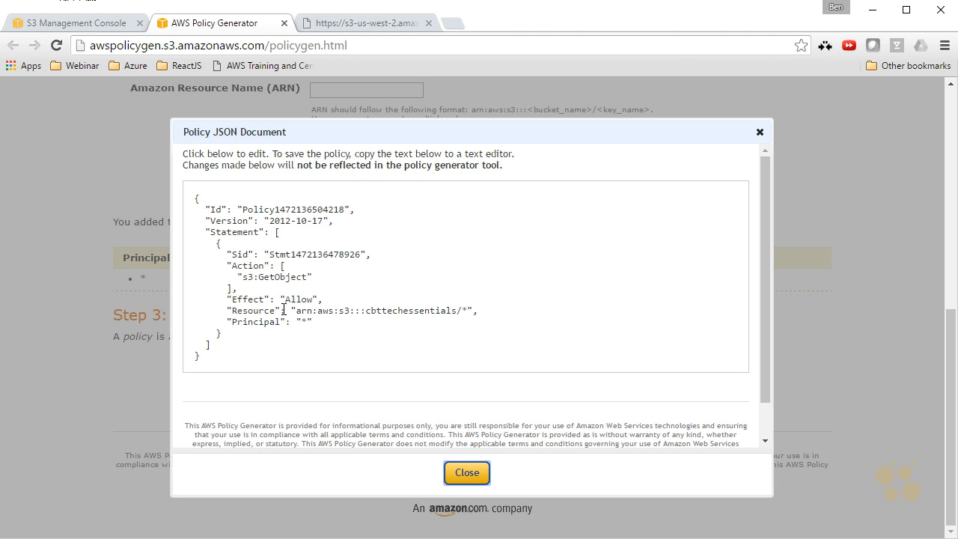
click(253, 341)
key(ctrl+a)
key(ctrl+c)
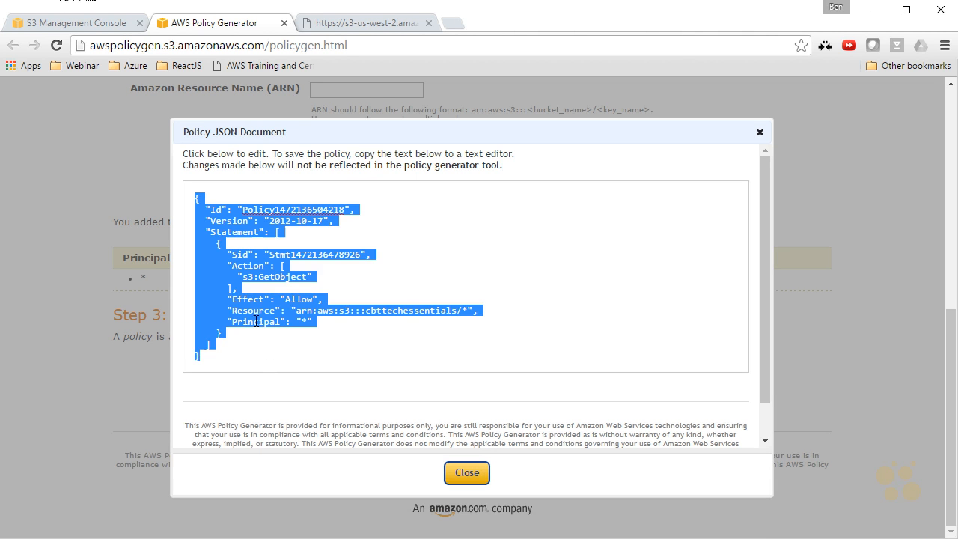
click(464, 473)
Paste the copied JSON into the Bucket Policy Editor for cbttechessentials in the S3 Management Console and save the policy.
click(101, 24)
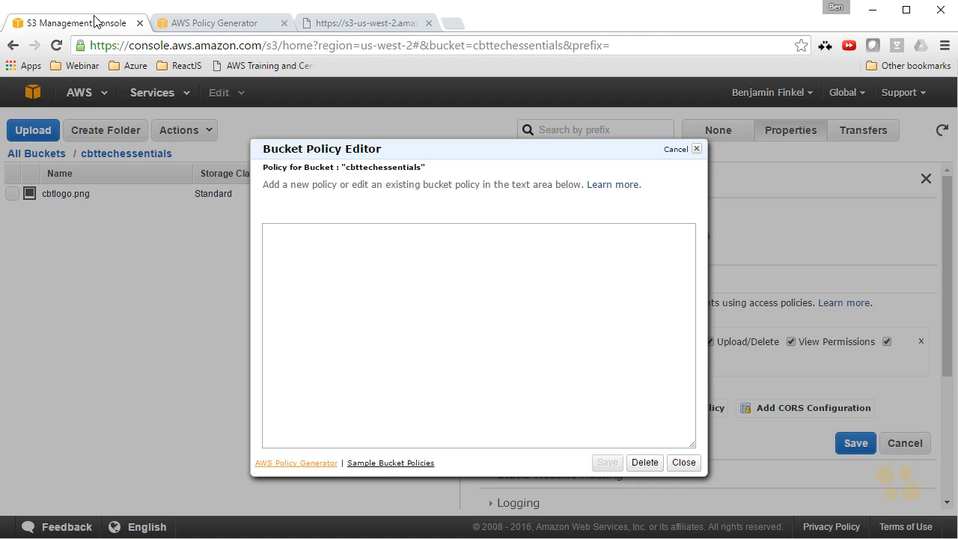
click(477, 303)
key(ctrl+v)
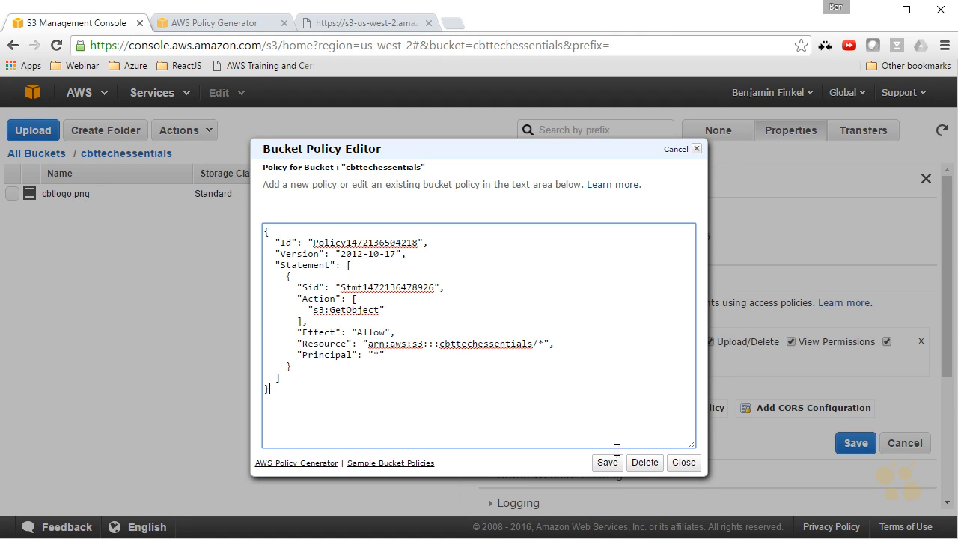
click(608, 463)
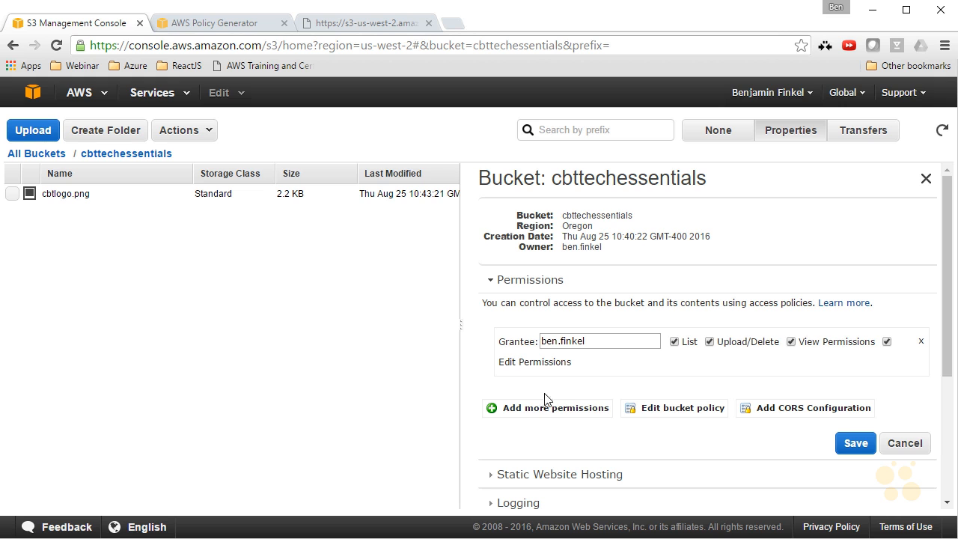
Show the properties of cbtlogo.png and reload the object's link to test public access.
click(106, 158)
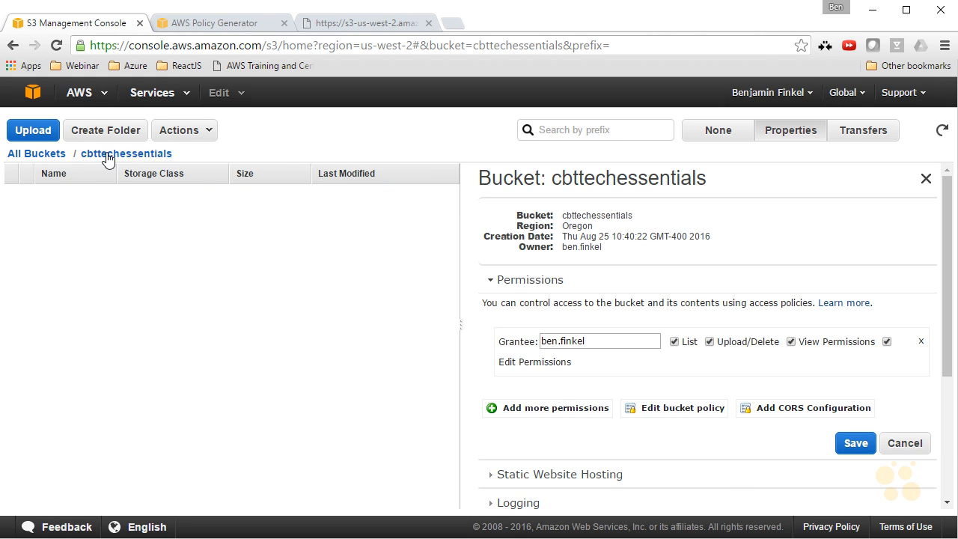
click(13, 194)
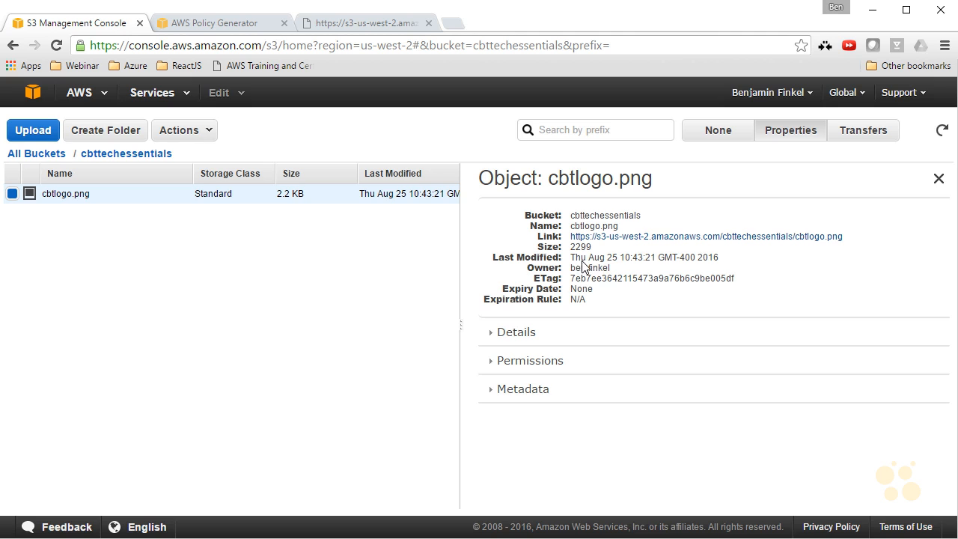
mouse_move(580, 255)
click(330, 25)
click(56, 46)
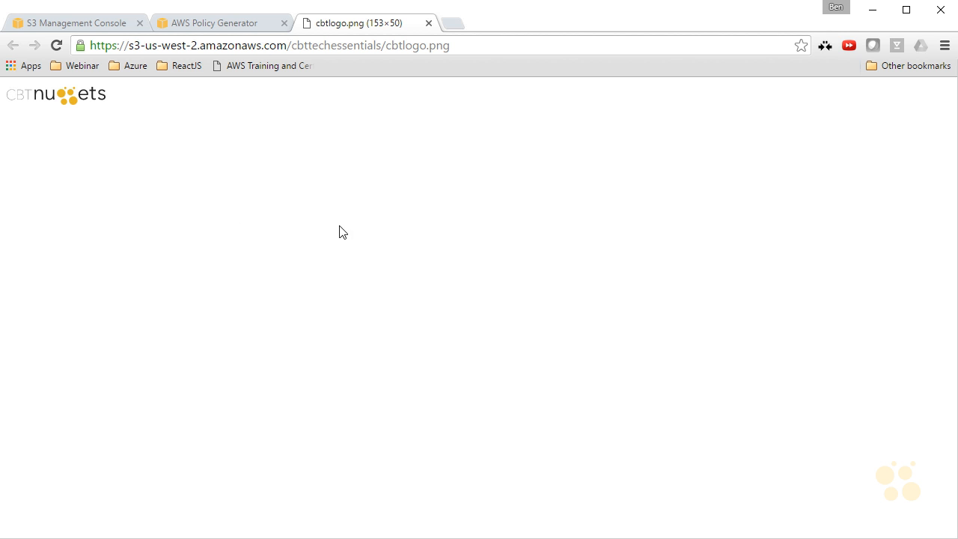
Return to the S3 Management Console and enable versioning on the cbttechessentials bucket.
click(116, 24)
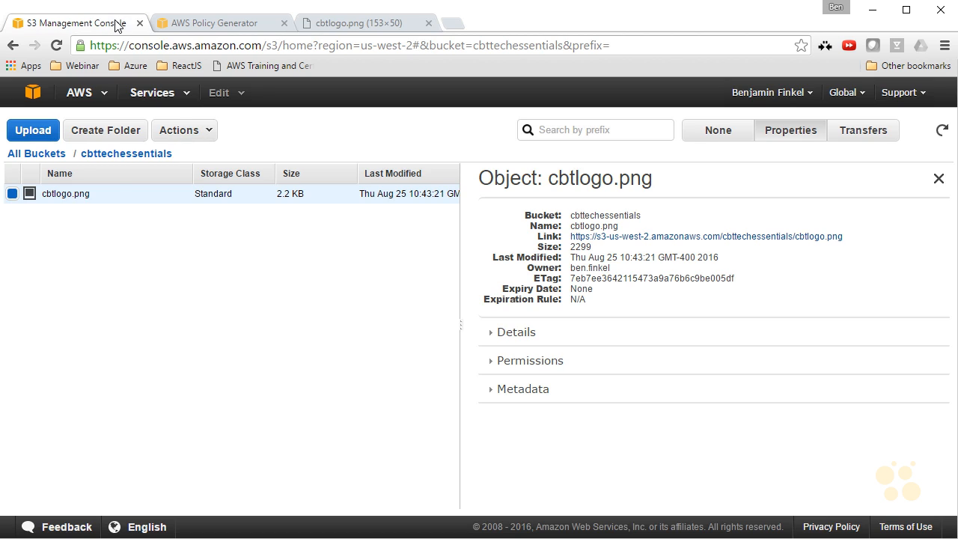
click(54, 154)
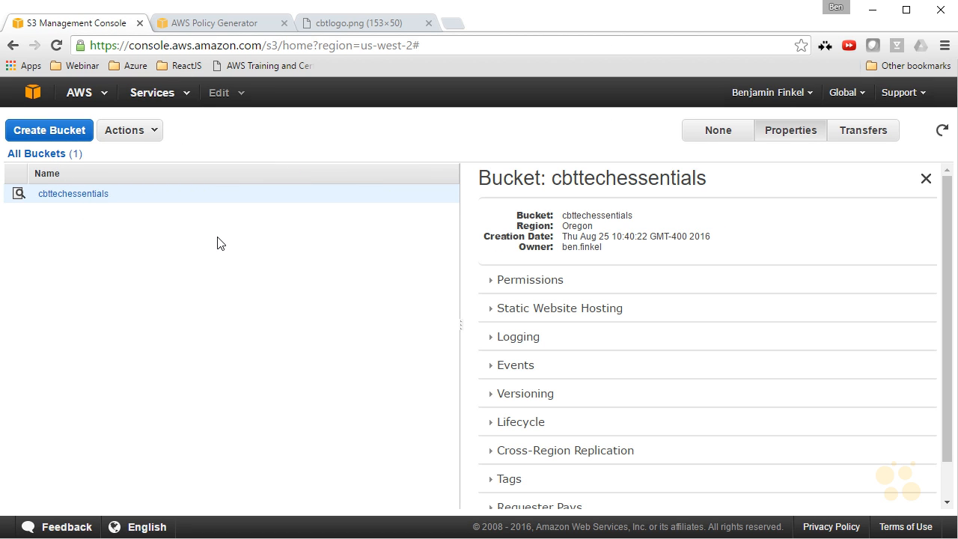
click(507, 398)
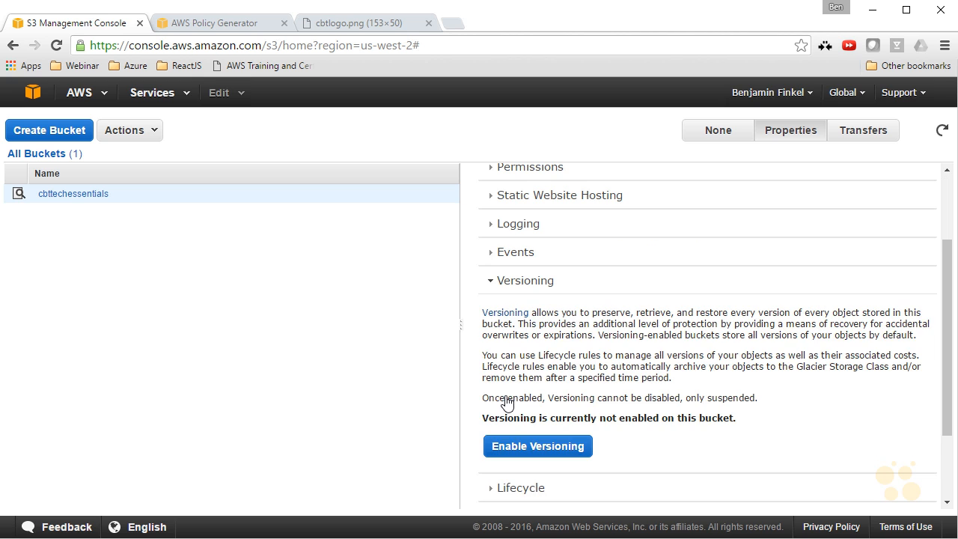
click(576, 461)
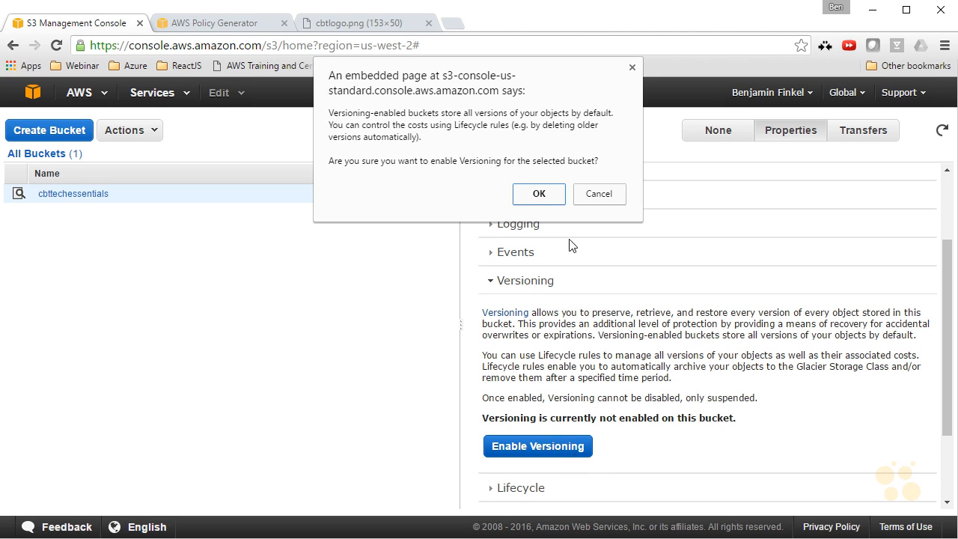
click(542, 196)
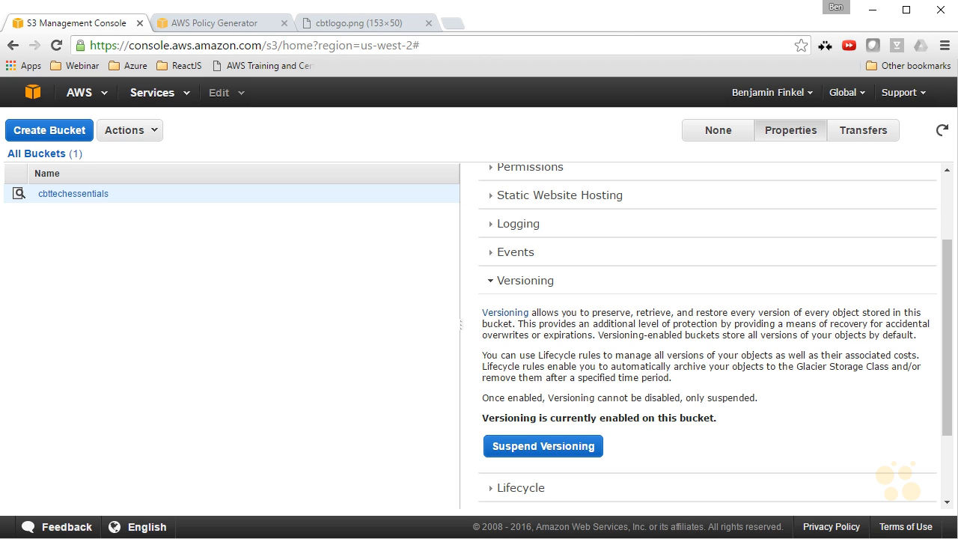
Upload cbtlogo.png again to the cbttechessentials bucket.
click(82, 199)
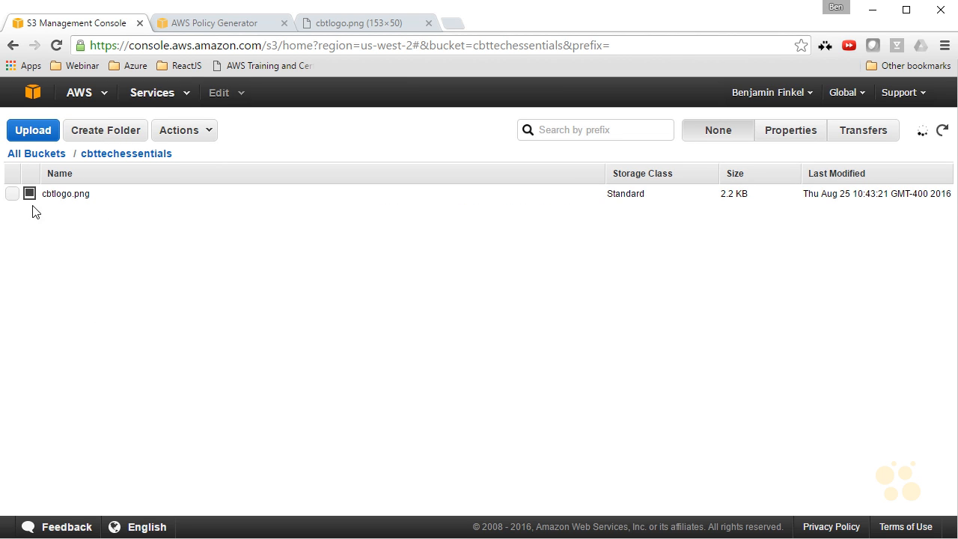
click(38, 133)
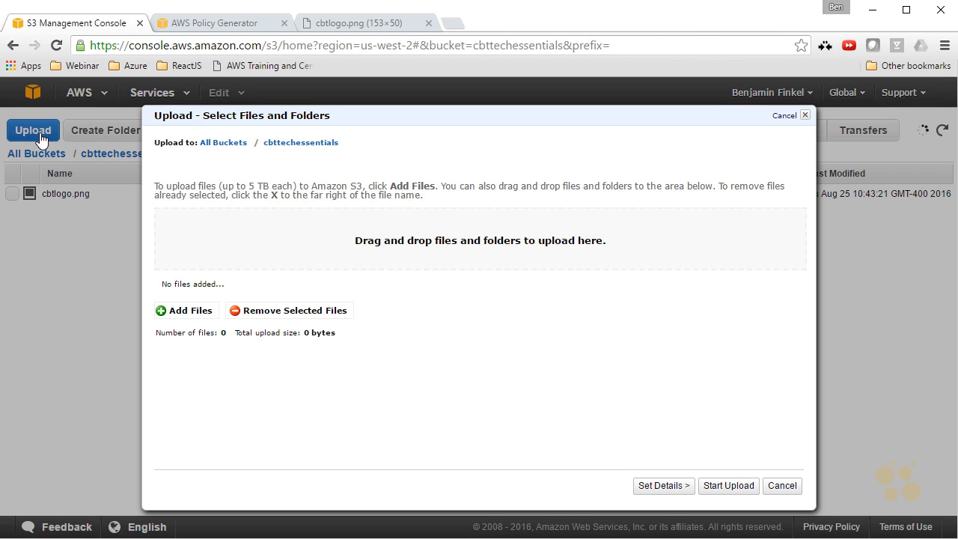
click(193, 319)
double_click(244, 154)
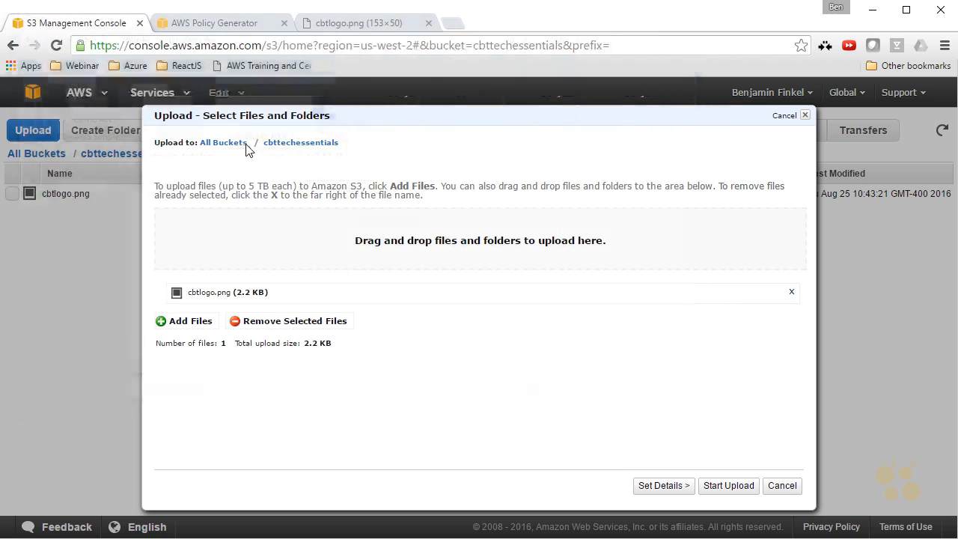
click(729, 485)
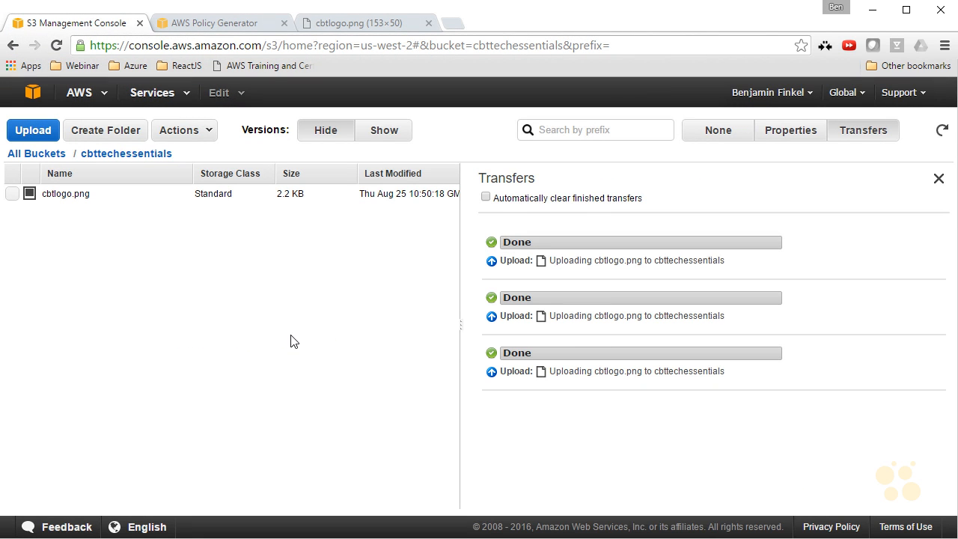
Show the object versions in cbttechessentials and view the properties of the newest cbtlogo.png version.
click(124, 154)
click(376, 131)
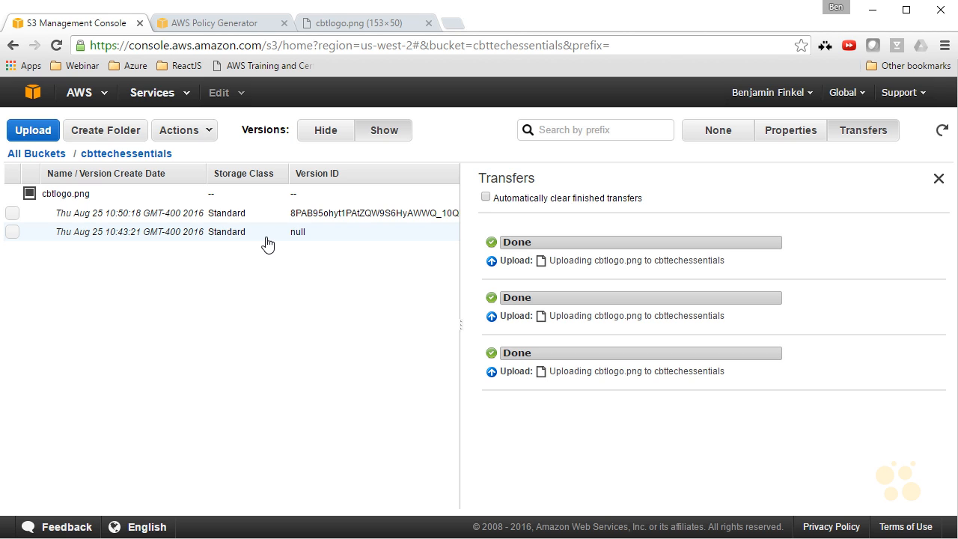
click(353, 217)
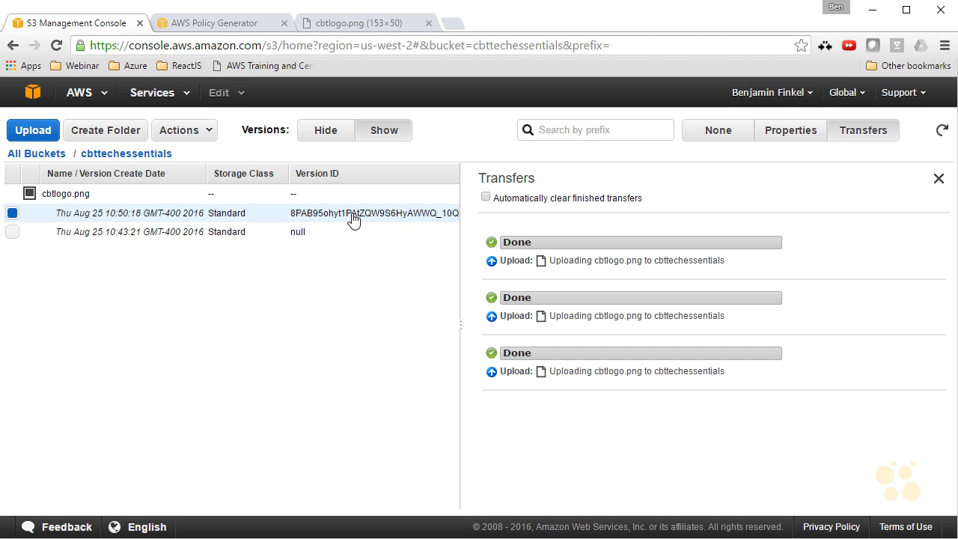
click(791, 131)
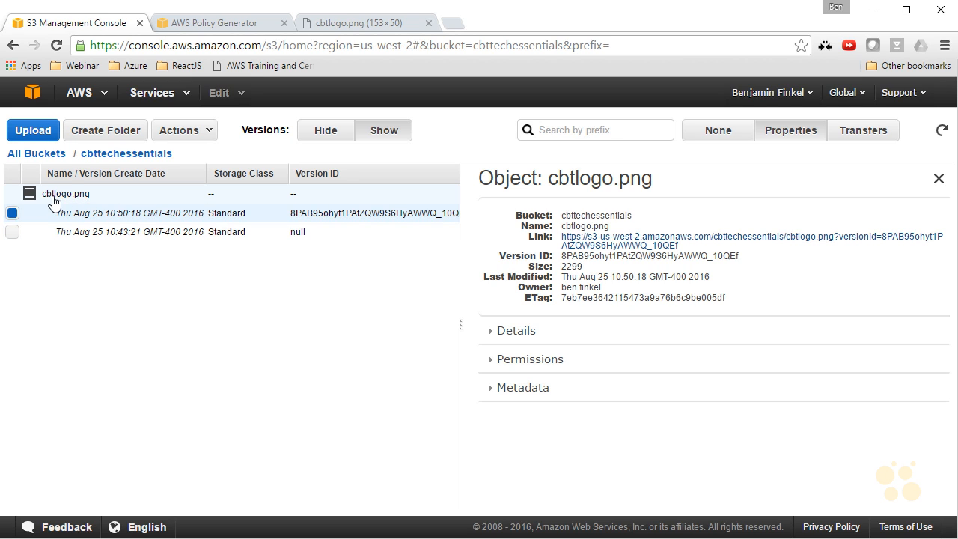
Hide the object versions and view the properties of cbtlogo.png.
click(327, 131)
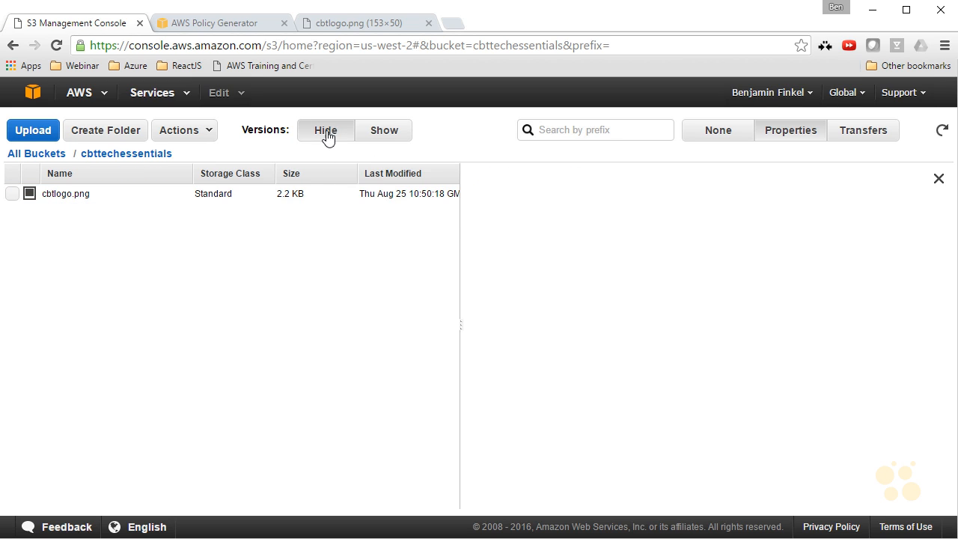
click(12, 194)
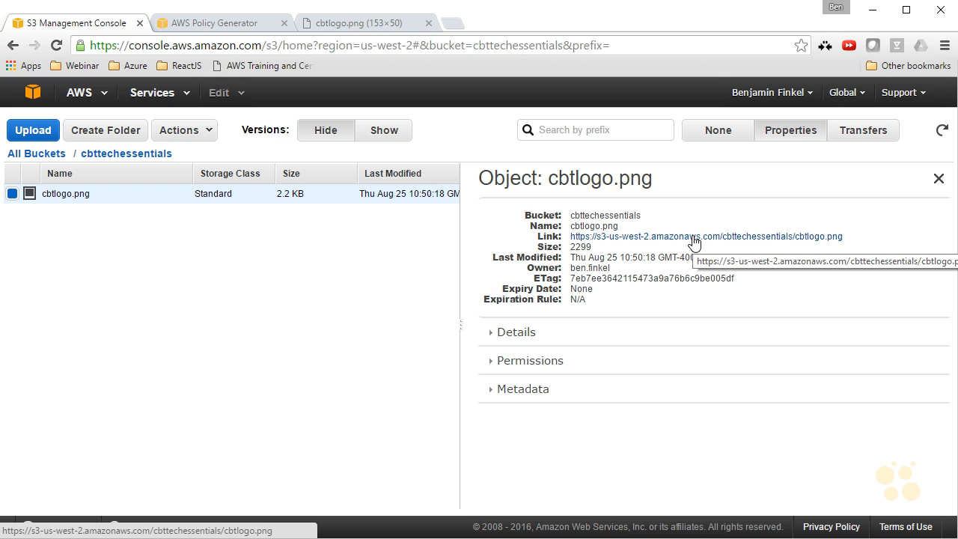
Show the object versions again and examine the link and version ID of the newest cbtlogo.png version.
click(390, 131)
click(342, 211)
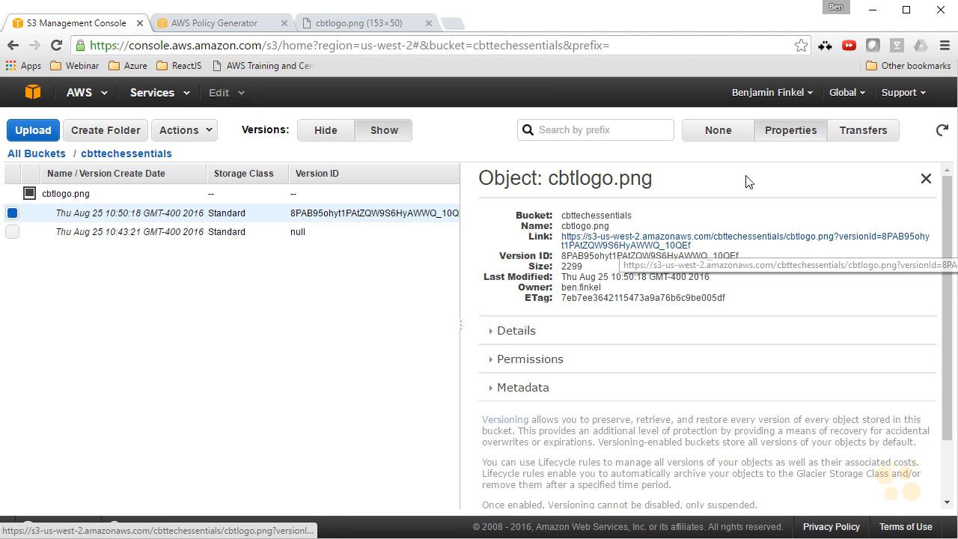
Hide the object versions and delete cbtlogo.png from the cbttechessentials bucket.
click(326, 130)
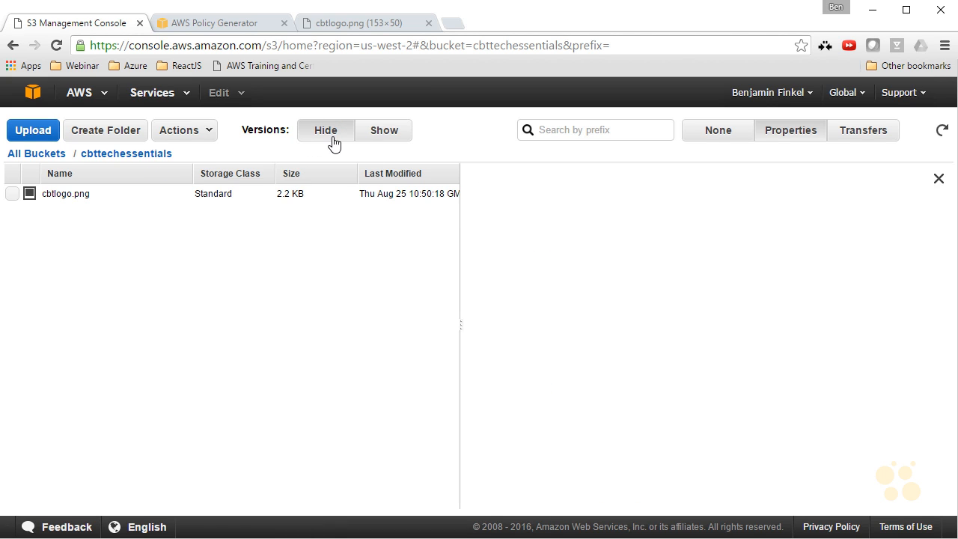
click(12, 193)
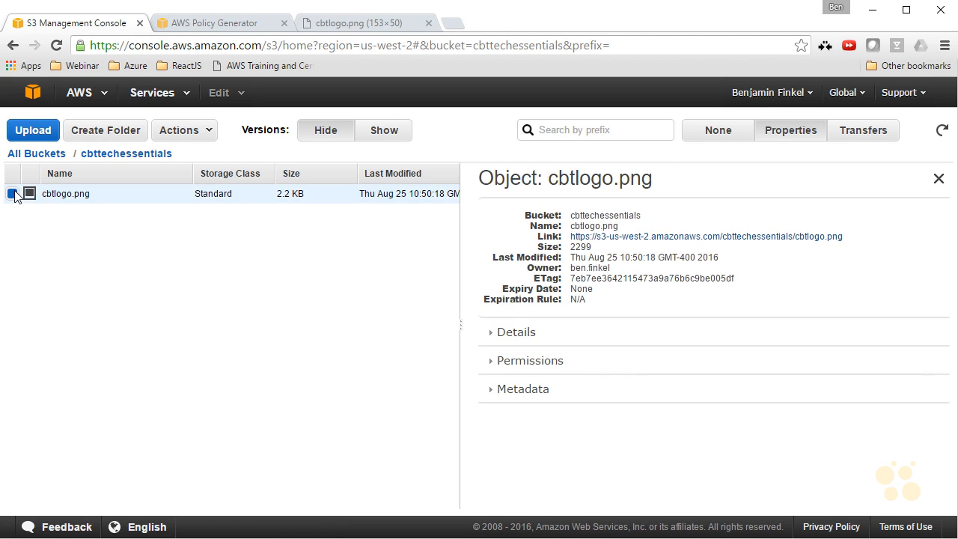
right_click(130, 207)
click(142, 308)
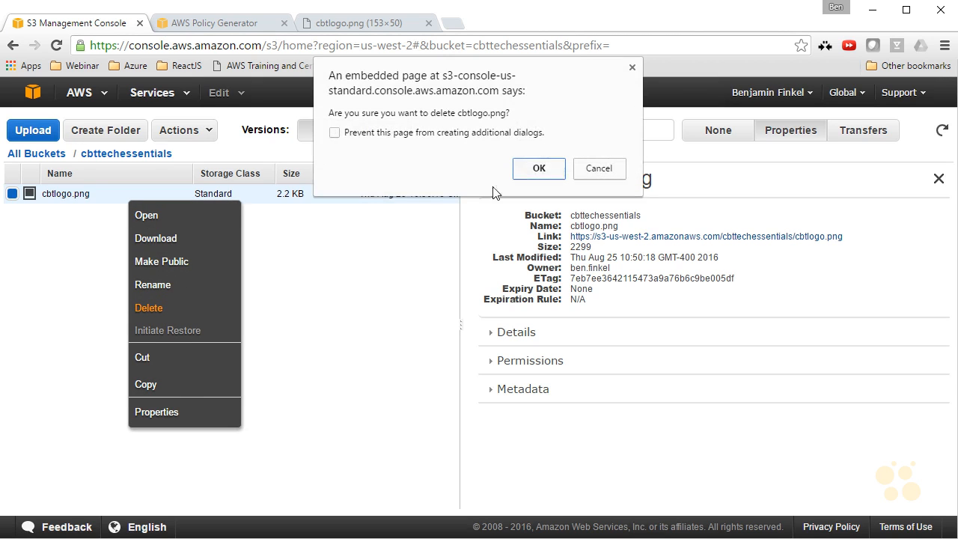
click(539, 168)
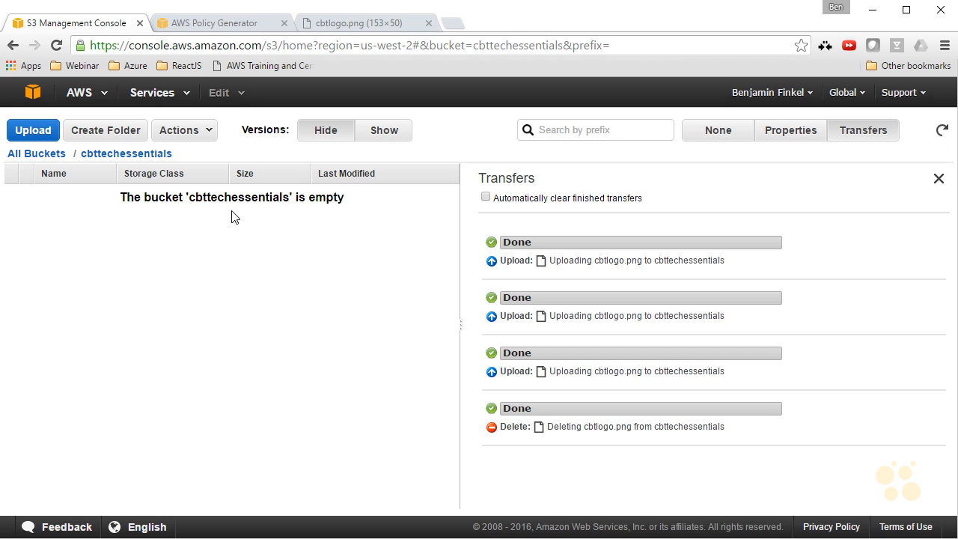
Show the object versions, reload the cbttechessentials bucket listing and show the versions again to look for the delete marker.
click(386, 133)
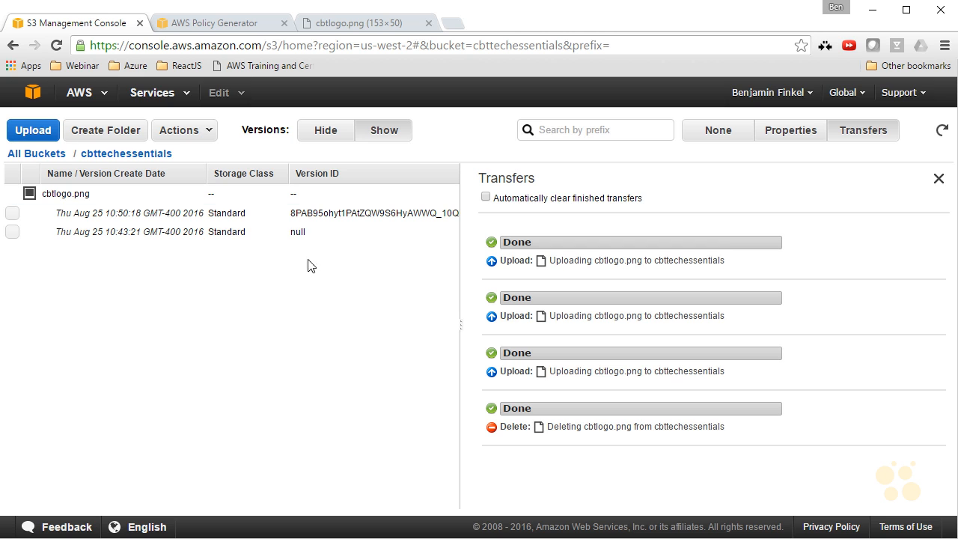
click(109, 154)
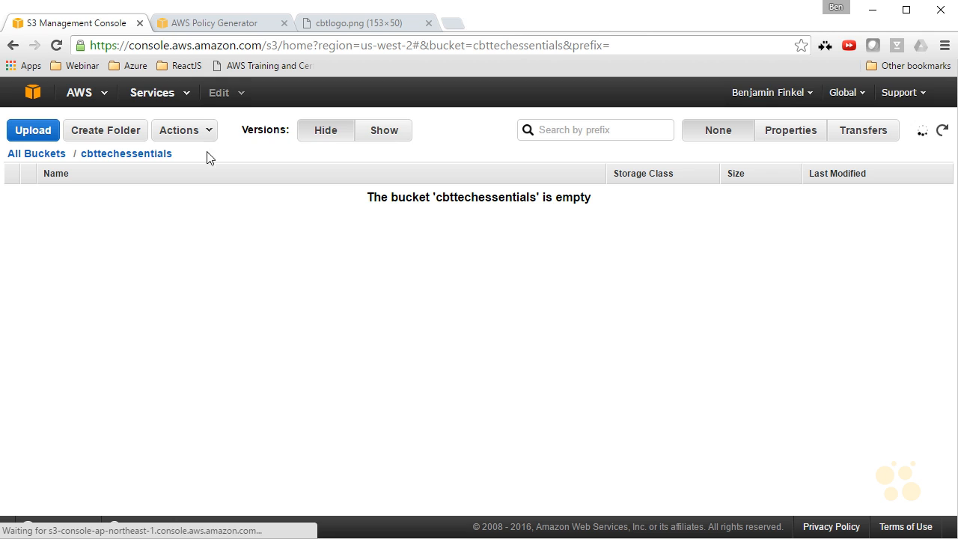
click(385, 132)
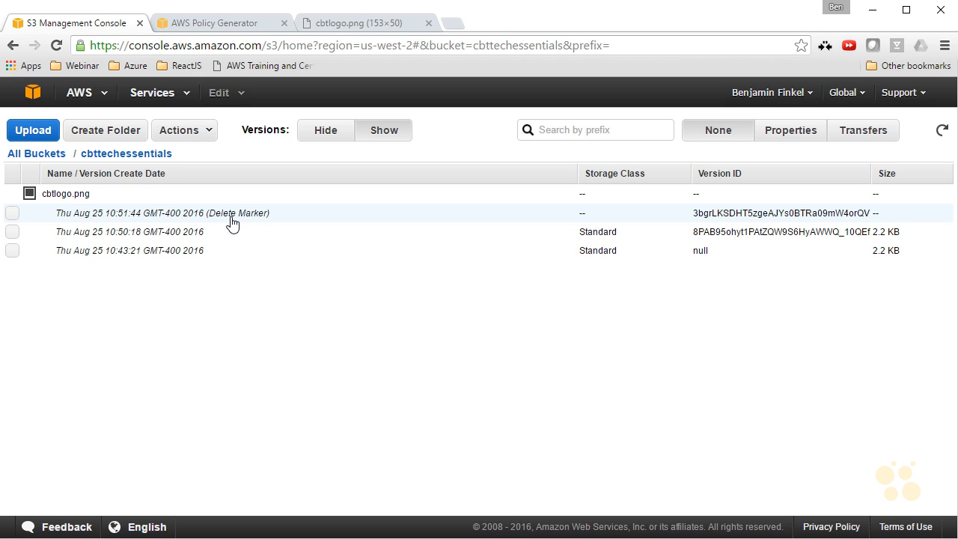
Switch to the open cbtlogo.png link page and reload it to check public access to the deleted object.
click(373, 24)
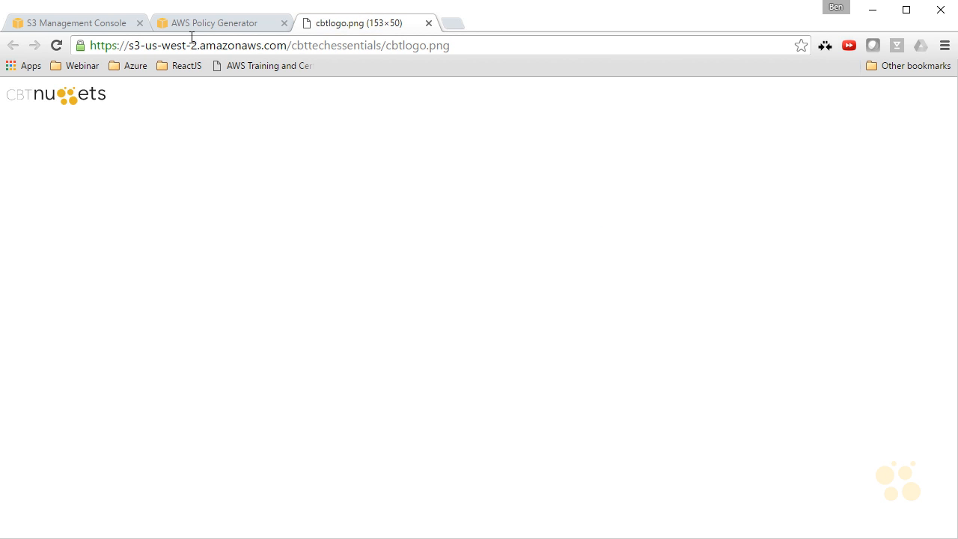
click(57, 47)
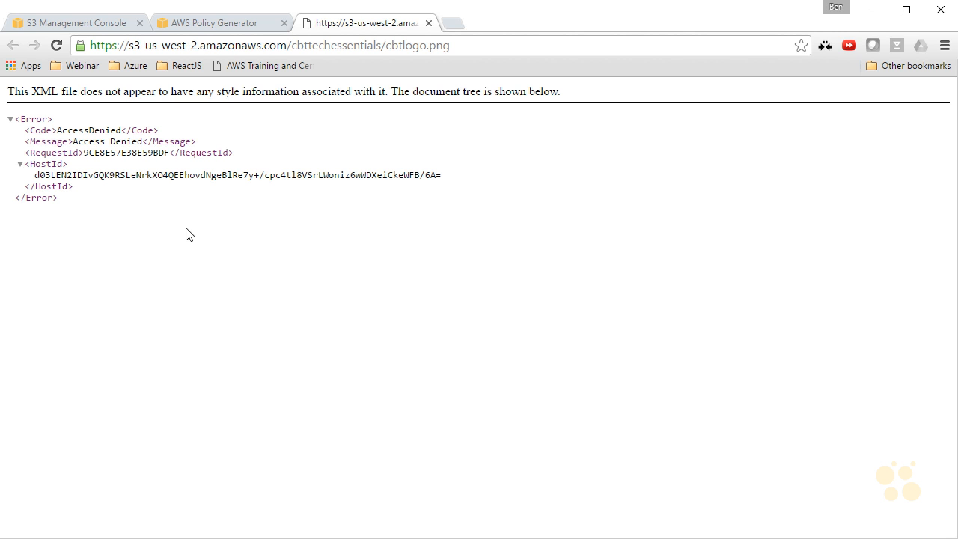
Return to the S3 Management Console and permanently delete the delete marker version of cbtlogo.png.
click(116, 22)
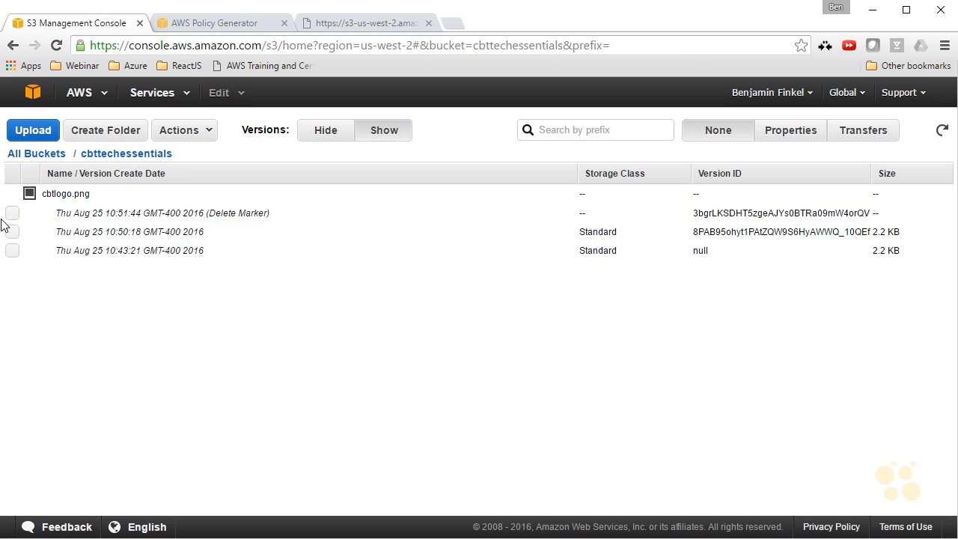
click(92, 217)
right_click(139, 216)
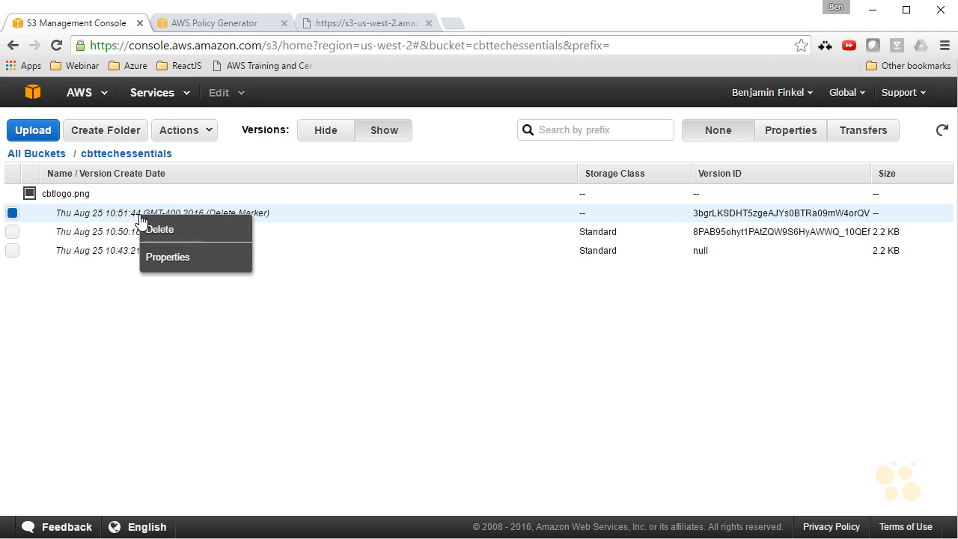
click(162, 232)
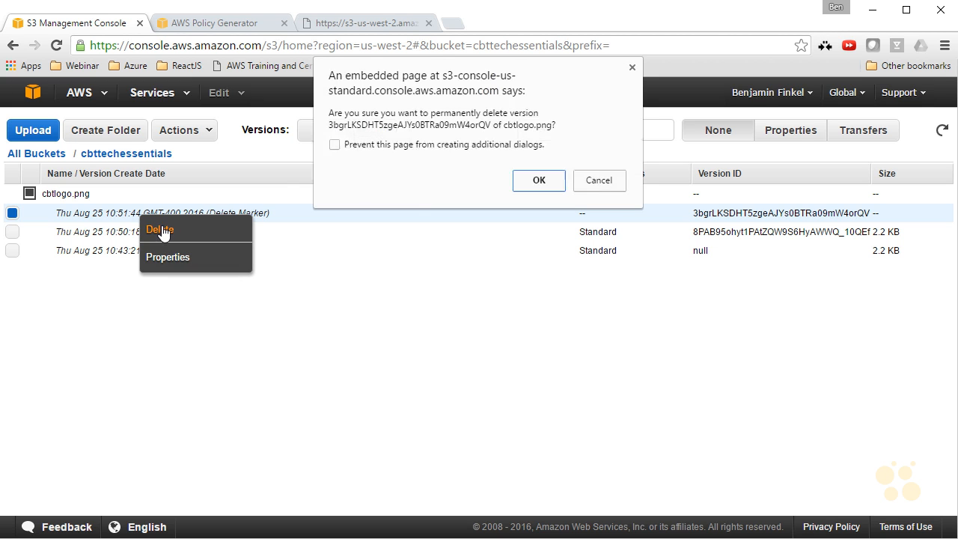
click(547, 185)
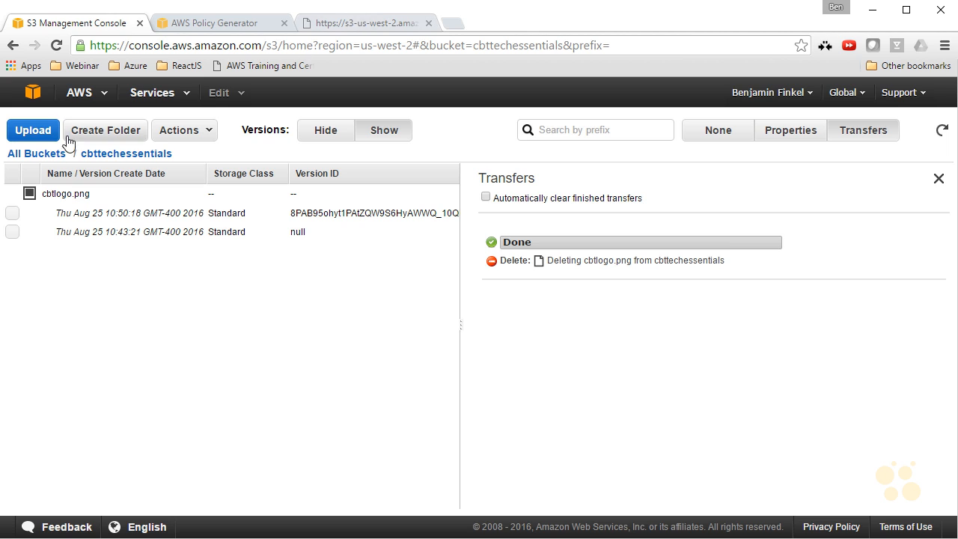
Hide the object versions to check the bucket's current contents and return to the cbtlogo.png link page.
click(349, 141)
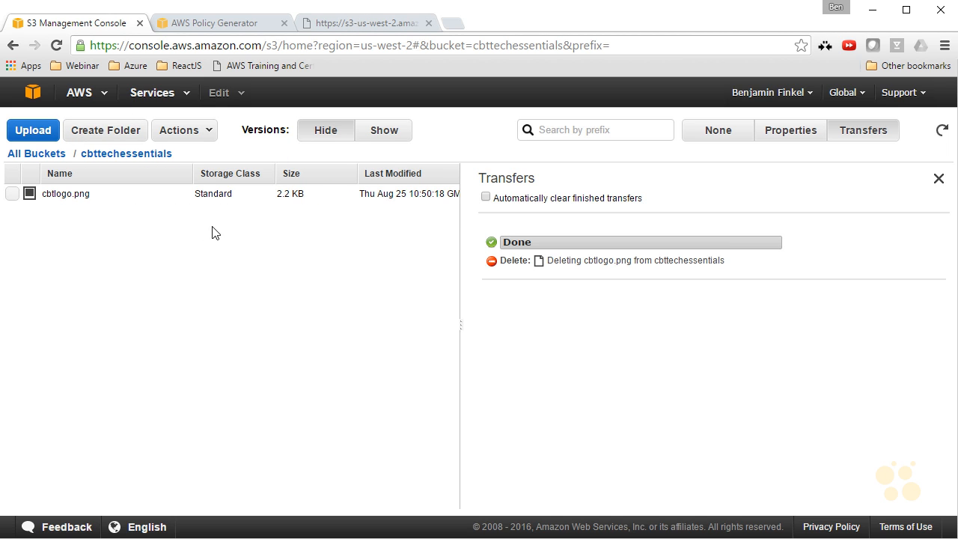
click(367, 25)
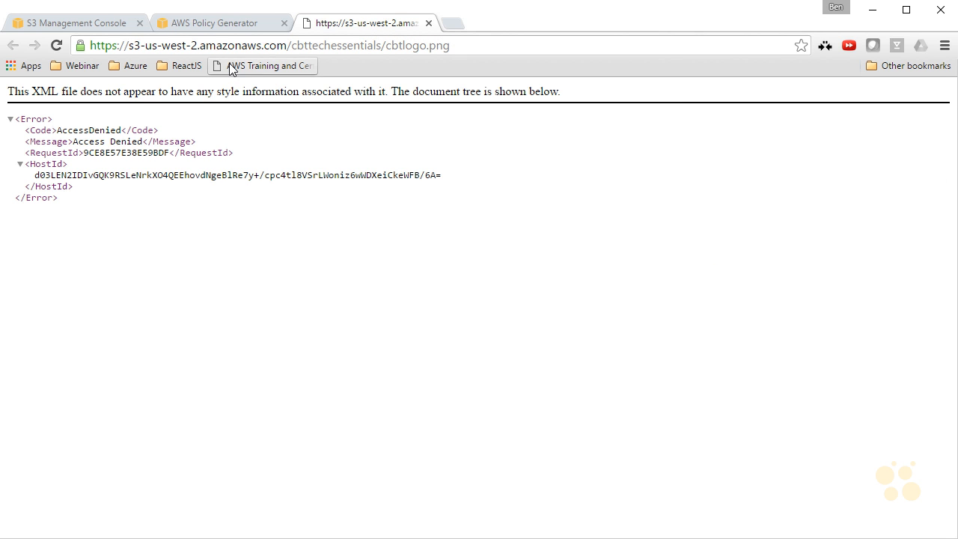